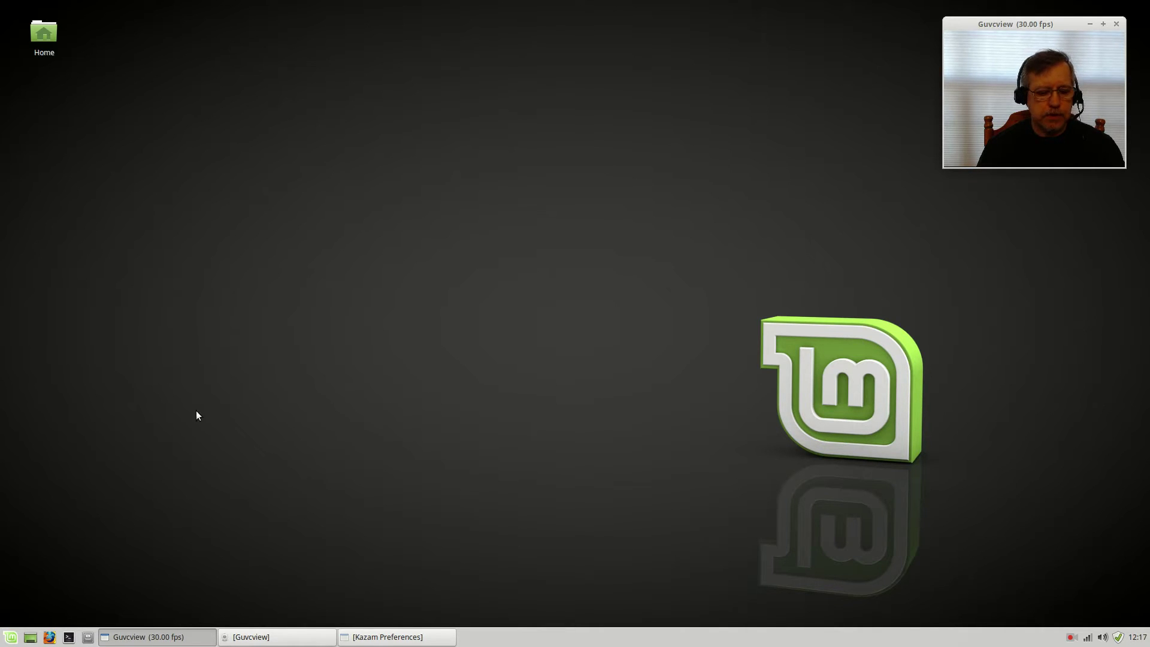
Step: Open the Mint applications menu from the left end of the taskbar
{"action": "left_click", "coordinate": [12, 639]}
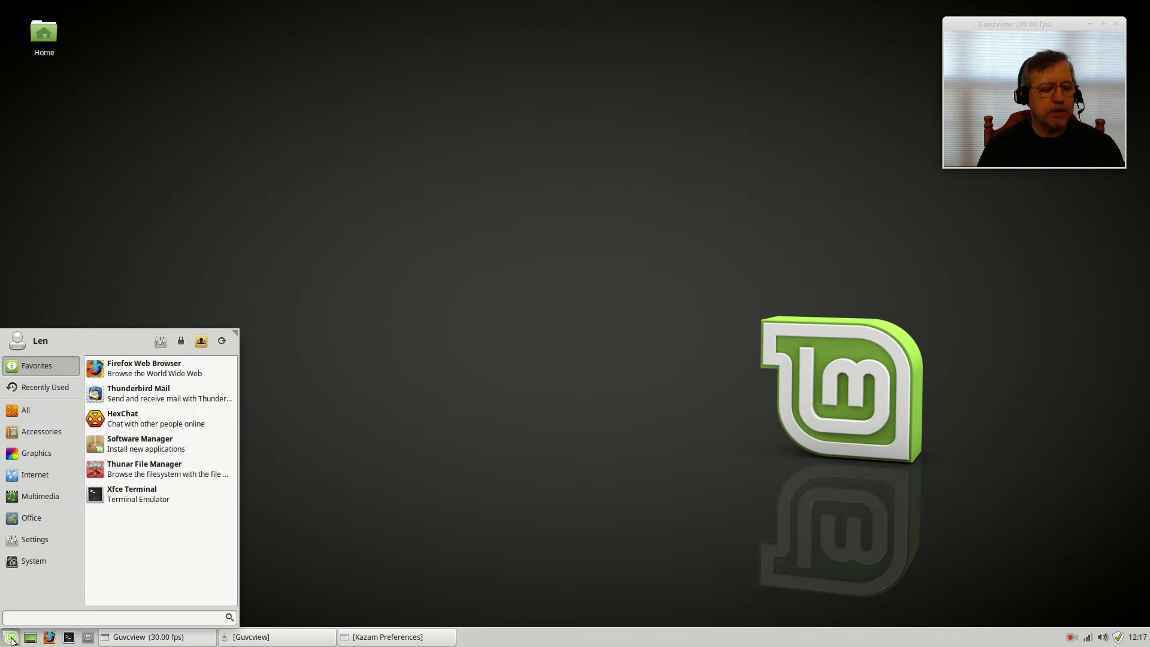
Step: Open Settings Manager > Appearance and browse the Style themes, Adwaita through Xfce-winter
{"action": "left_click", "coordinate": [160, 340]}
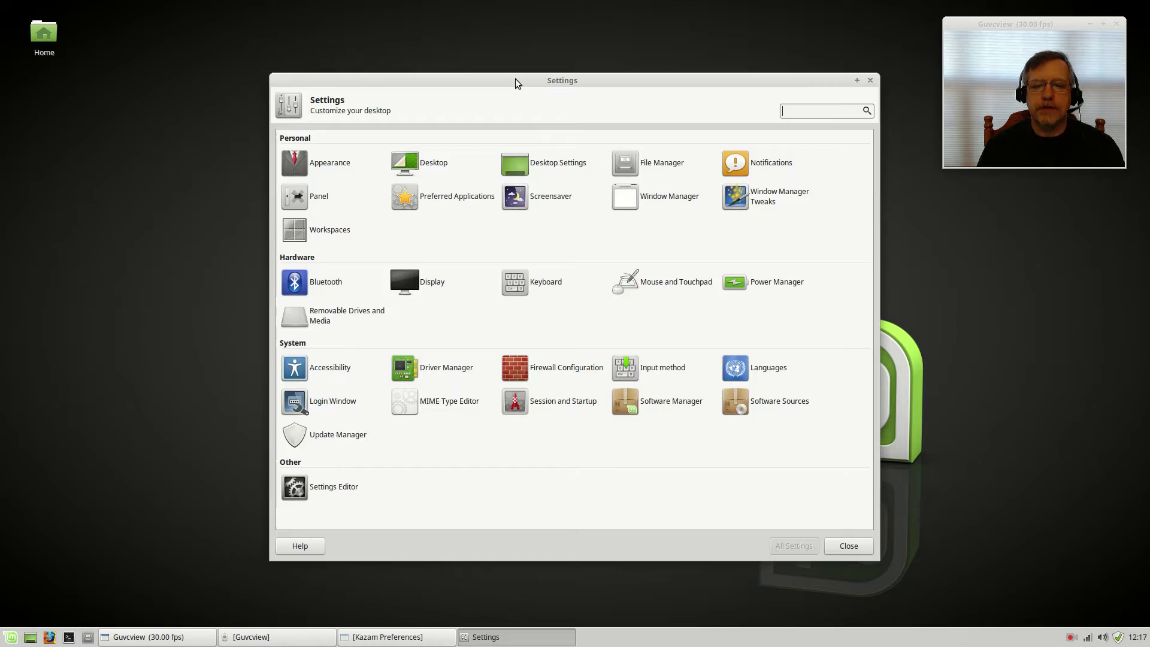
{"action": "left_click_drag", "start_coordinate": [515, 78], "coordinate": [468, 89]}
{"action": "left_click", "coordinate": [285, 174]}
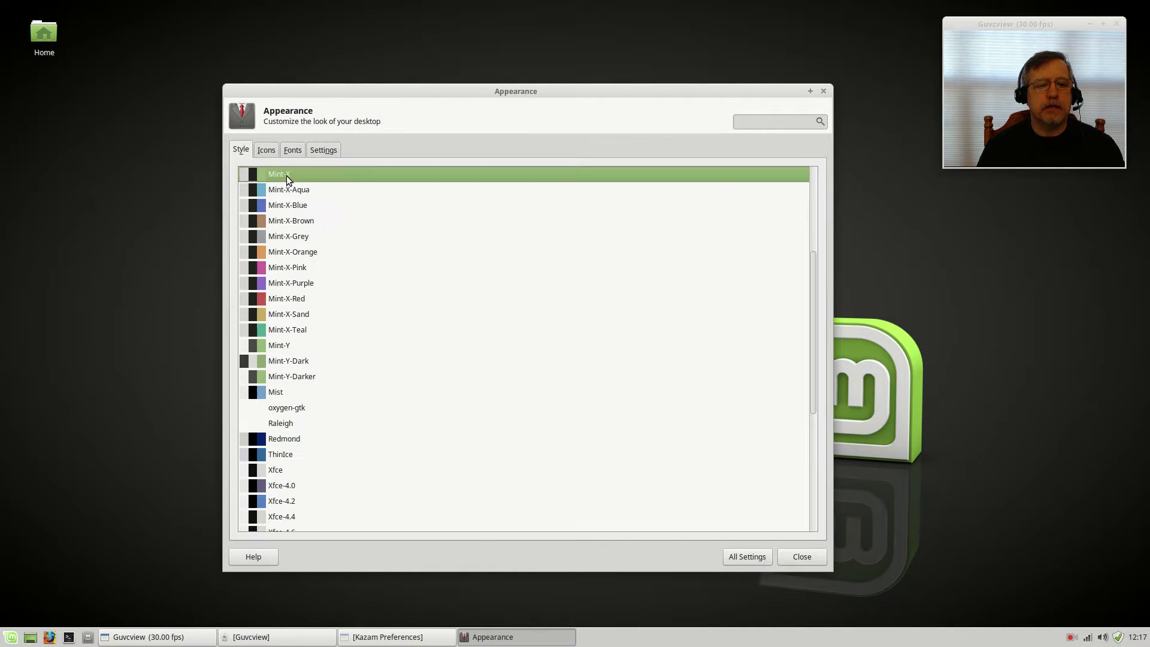
{"action": "scroll", "coordinate": [277, 306], "scroll_direction": "up", "scroll_amount": 4}
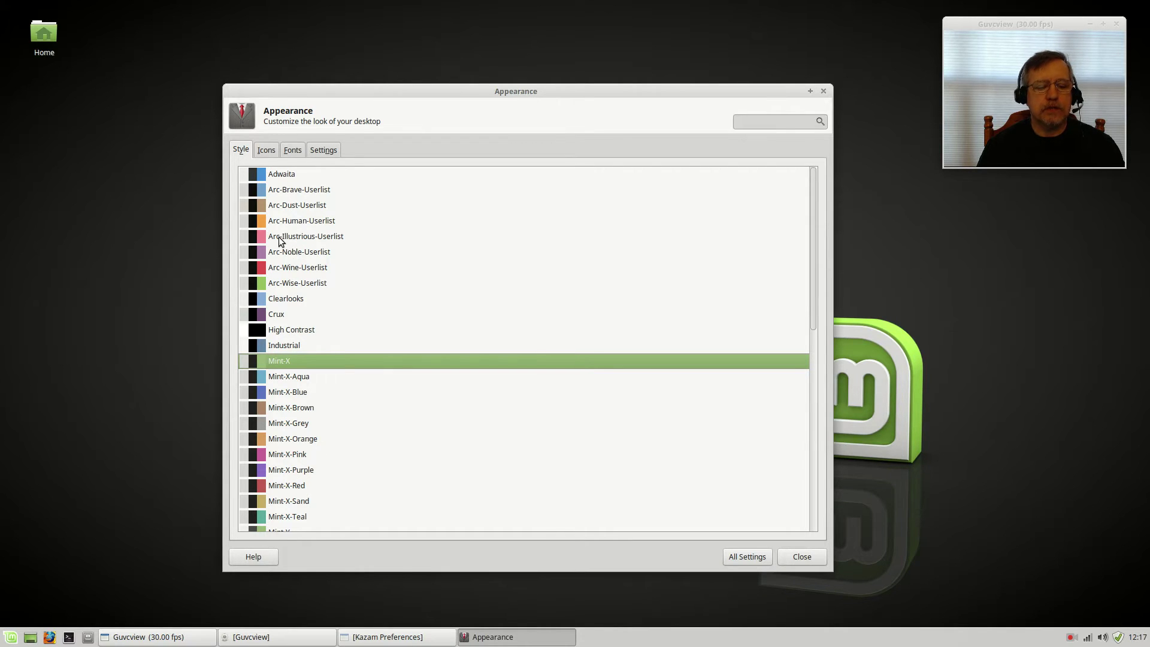
{"action": "scroll", "coordinate": [278, 308], "scroll_direction": "down", "scroll_amount": 15}
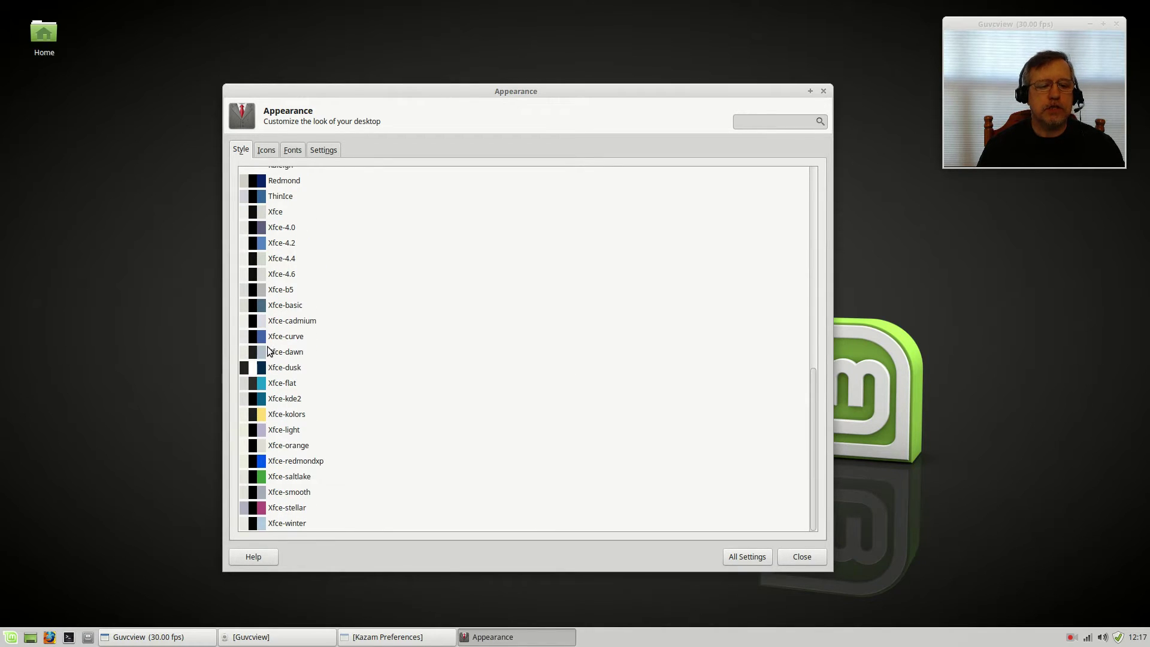
{"action": "scroll", "coordinate": [274, 340], "scroll_direction": "up", "scroll_amount": 5}
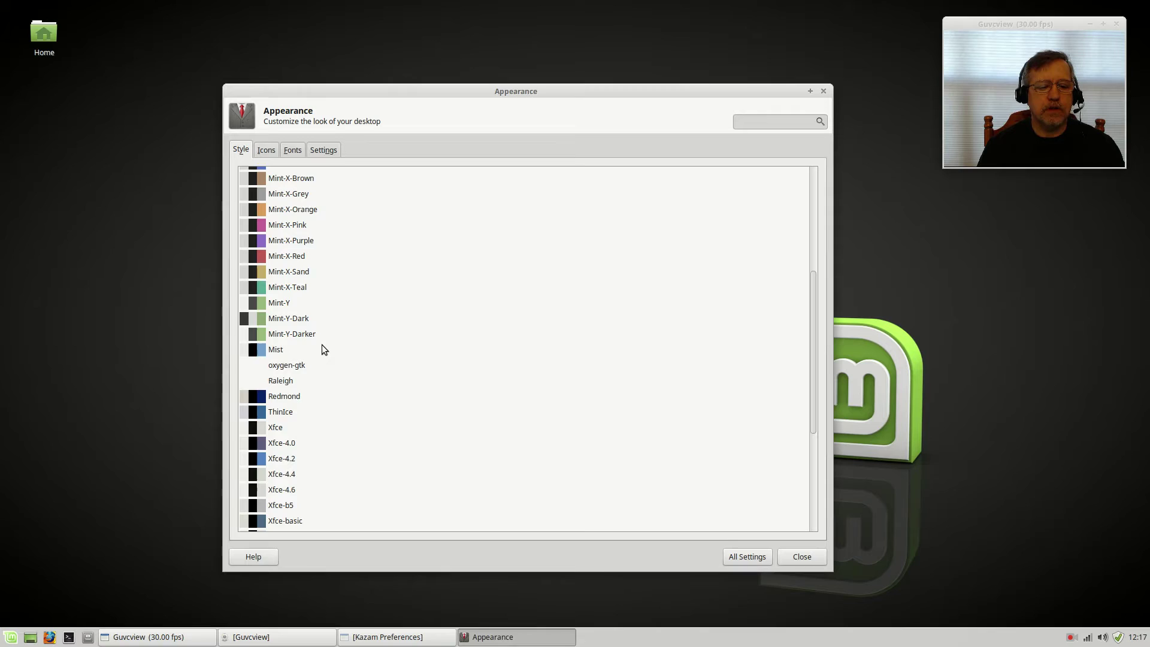
{"action": "scroll", "coordinate": [322, 345], "scroll_direction": "up", "scroll_amount": 5}
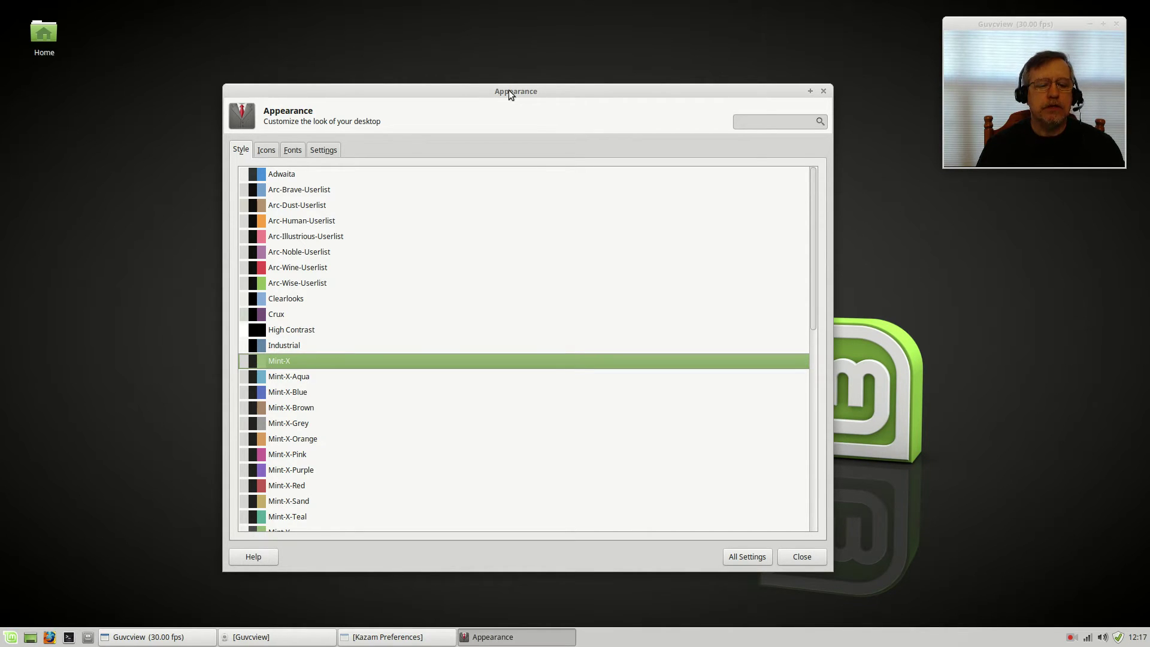
{"action": "left_click_drag", "start_coordinate": [772, 92], "coordinate": [792, 78]}
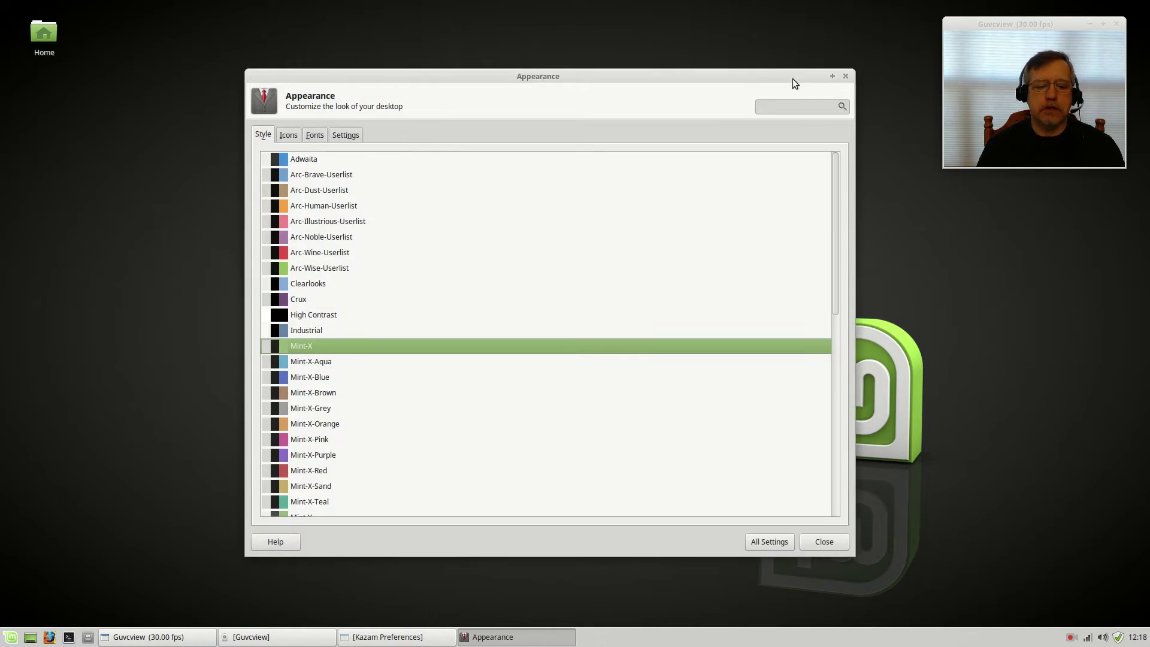
Step: Launch Software Manager from the Mint menu, authenticating with the administrator password
{"action": "left_click", "coordinate": [11, 637]}
{"action": "mouse_move", "coordinate": [35, 539]}
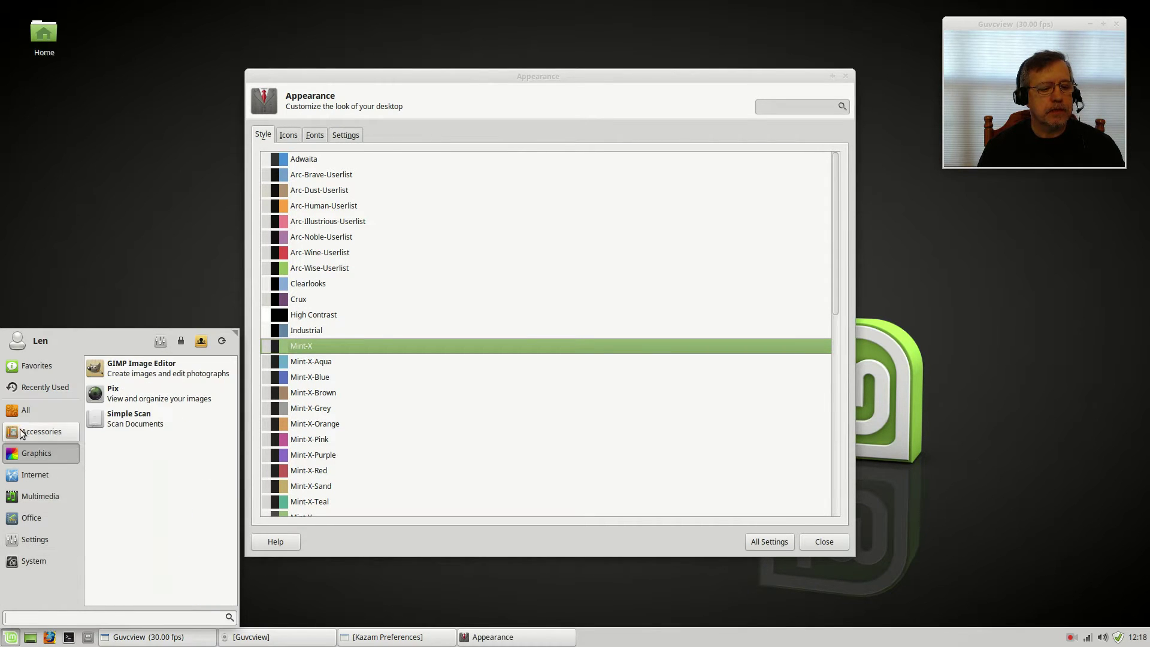
{"action": "mouse_move", "coordinate": [45, 389]}
{"action": "left_click", "coordinate": [108, 419]}
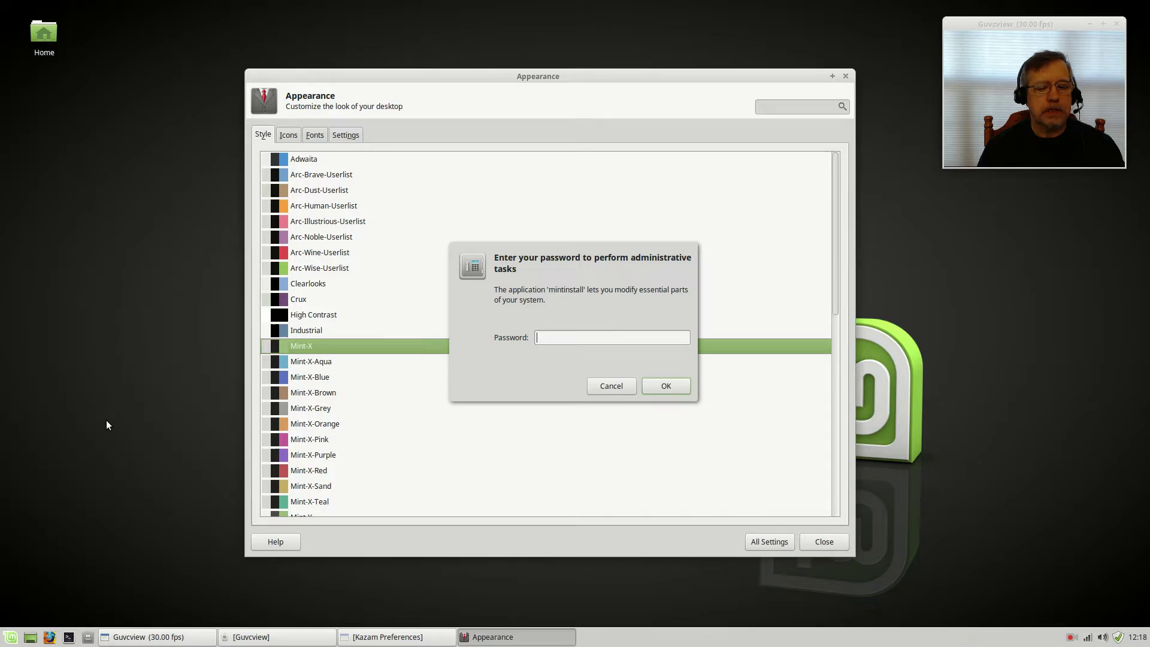
{"action": "type", "text": "xxxxxx"}
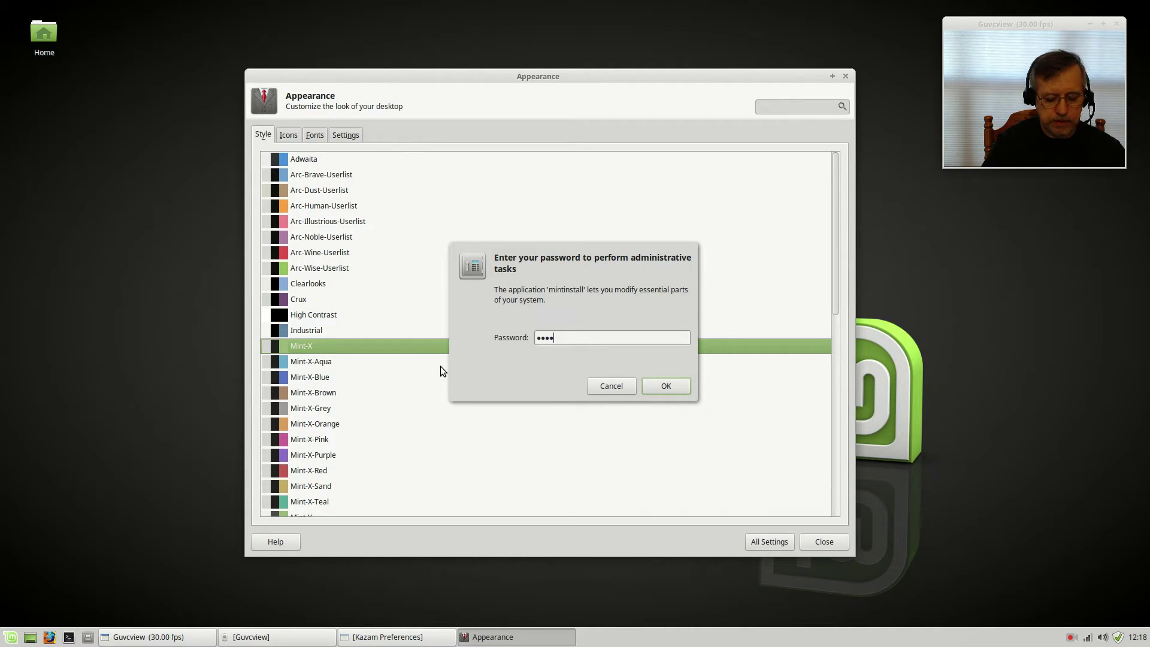
{"action": "key", "text": "Return"}
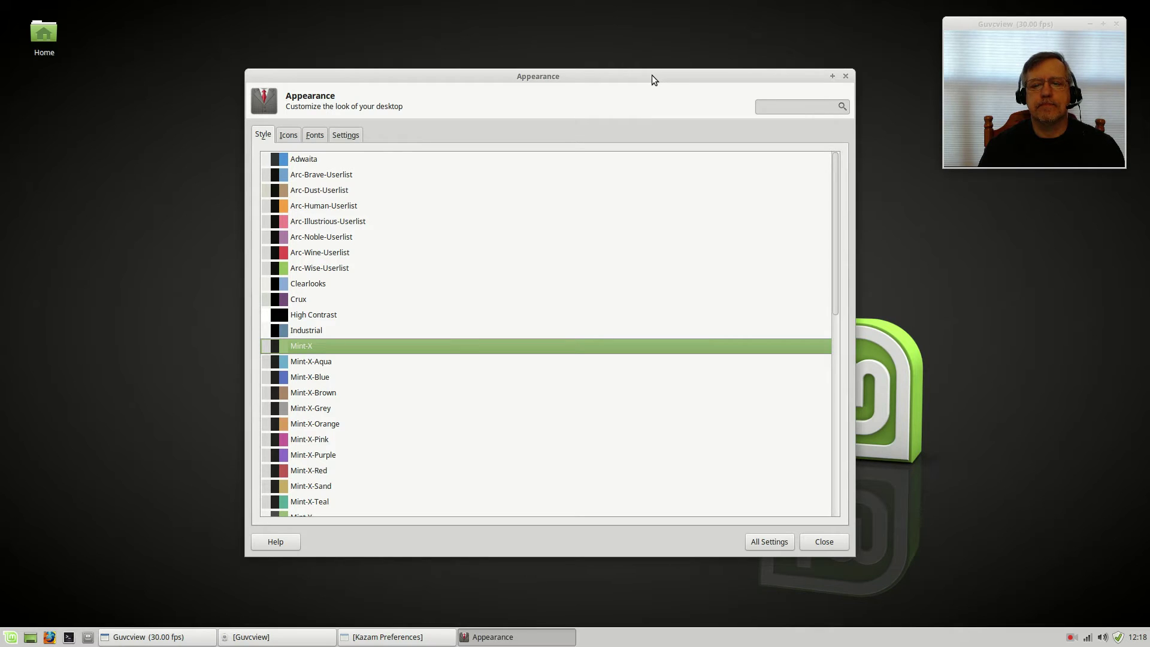
Step: Close Appearance, search packages for 'theme' and scroll down to Numix-gtk-theme
{"action": "left_click", "coordinate": [845, 76]}
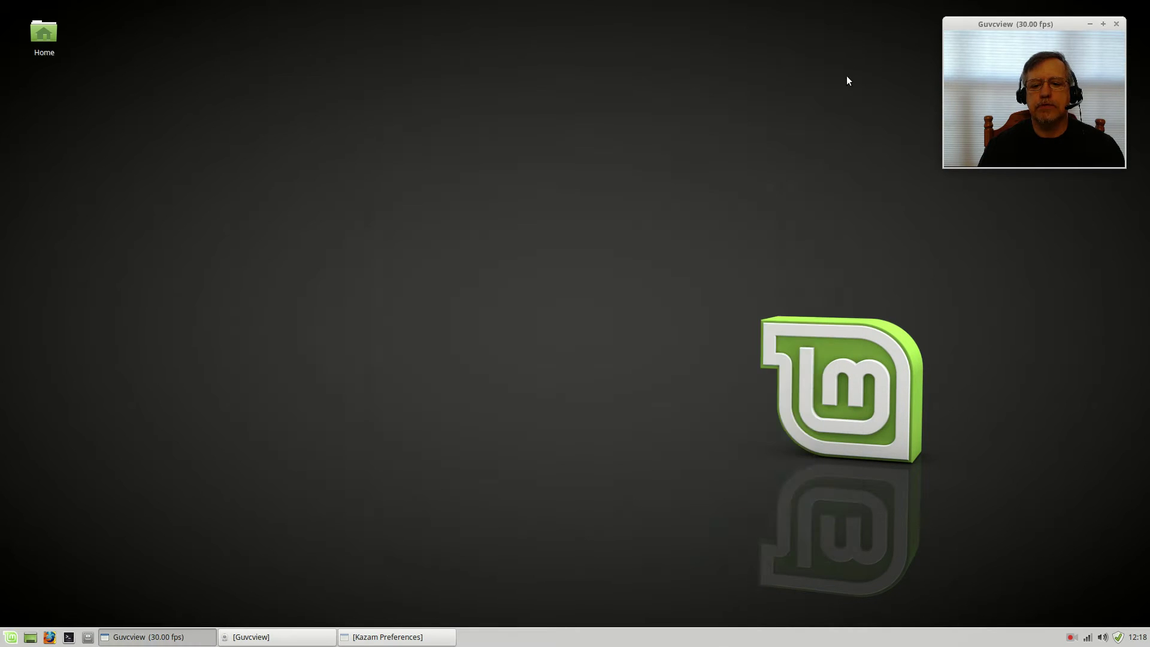
{"action": "left_click_drag", "start_coordinate": [522, 148], "coordinate": [422, 142]}
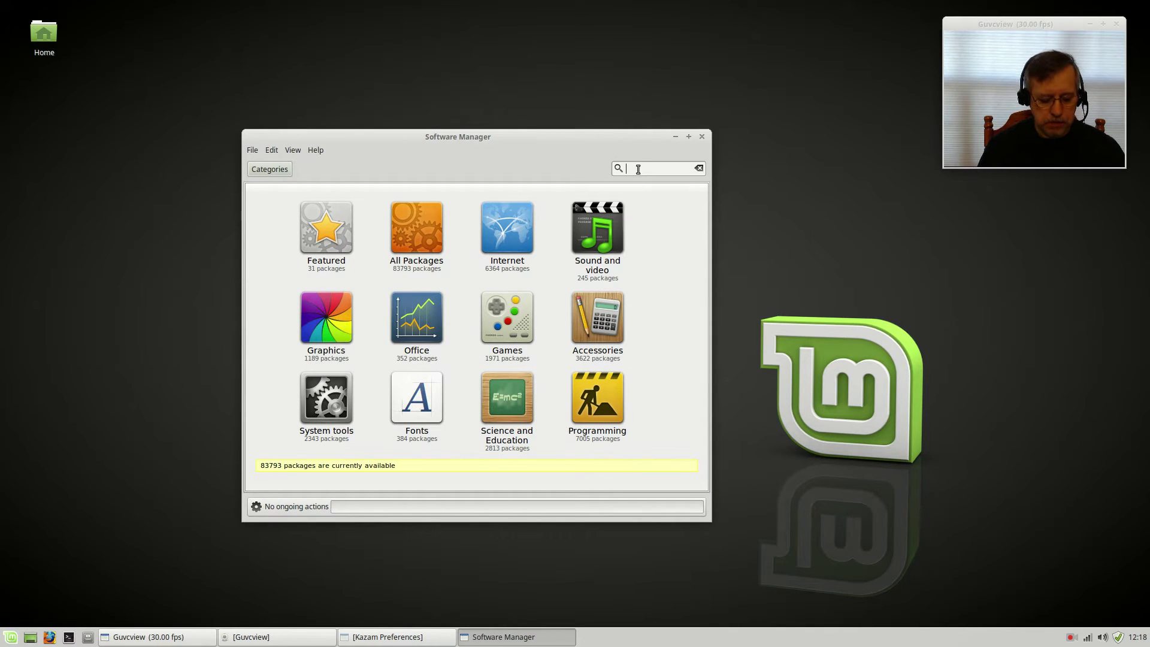
{"action": "type", "text": "theme"}
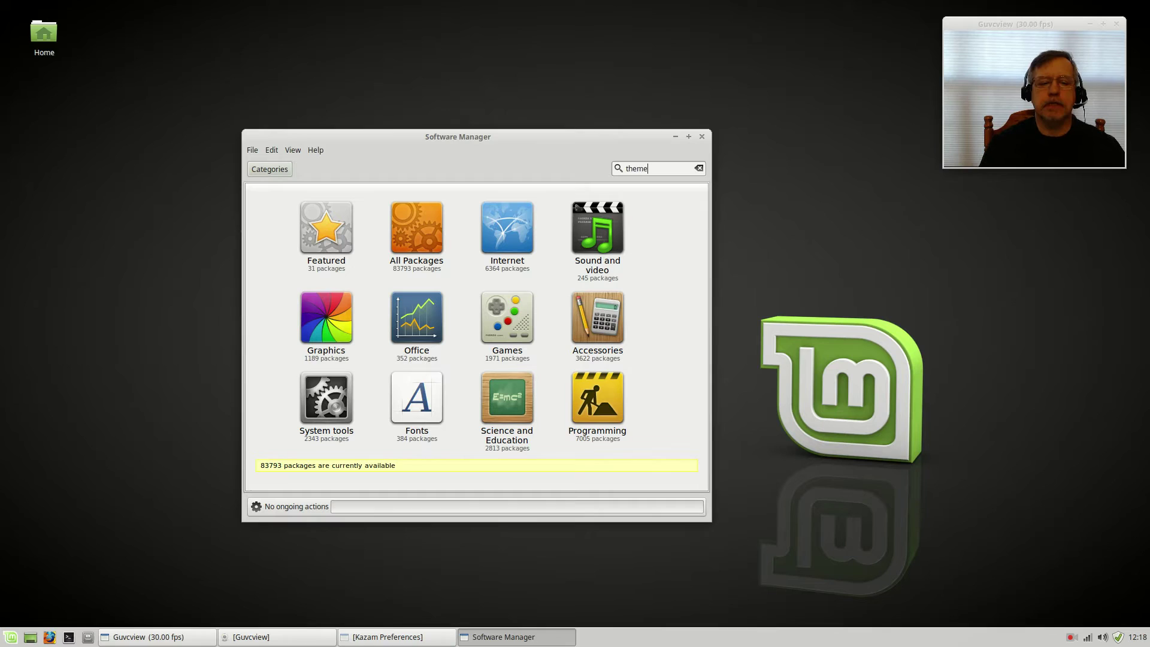
{"action": "key", "text": "Return"}
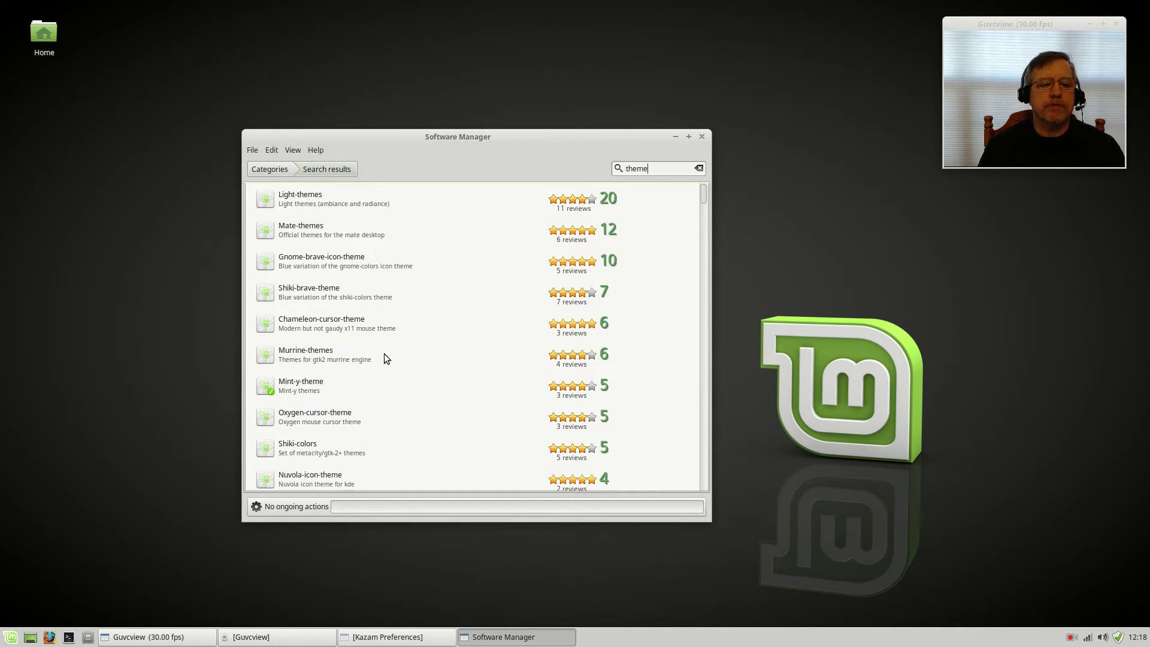
{"action": "scroll", "coordinate": [384, 353], "scroll_direction": "down", "scroll_amount": 1}
{"action": "scroll", "coordinate": [383, 353], "scroll_direction": "down", "scroll_amount": 9}
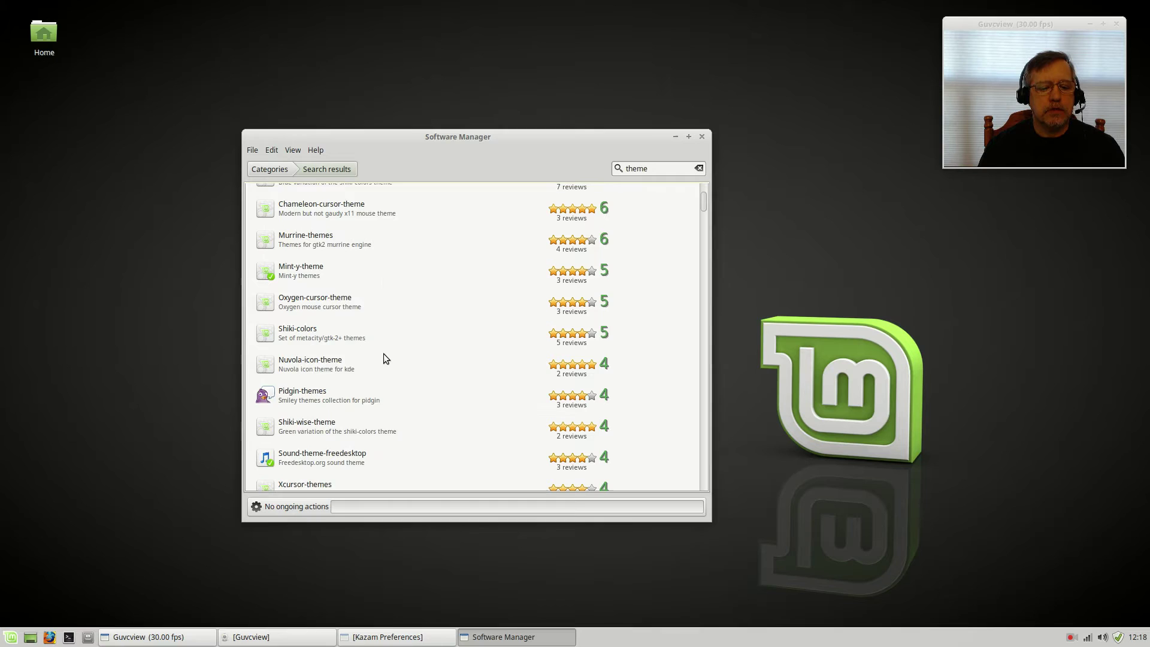
{"action": "scroll", "coordinate": [384, 358], "scroll_direction": "down", "scroll_amount": 6}
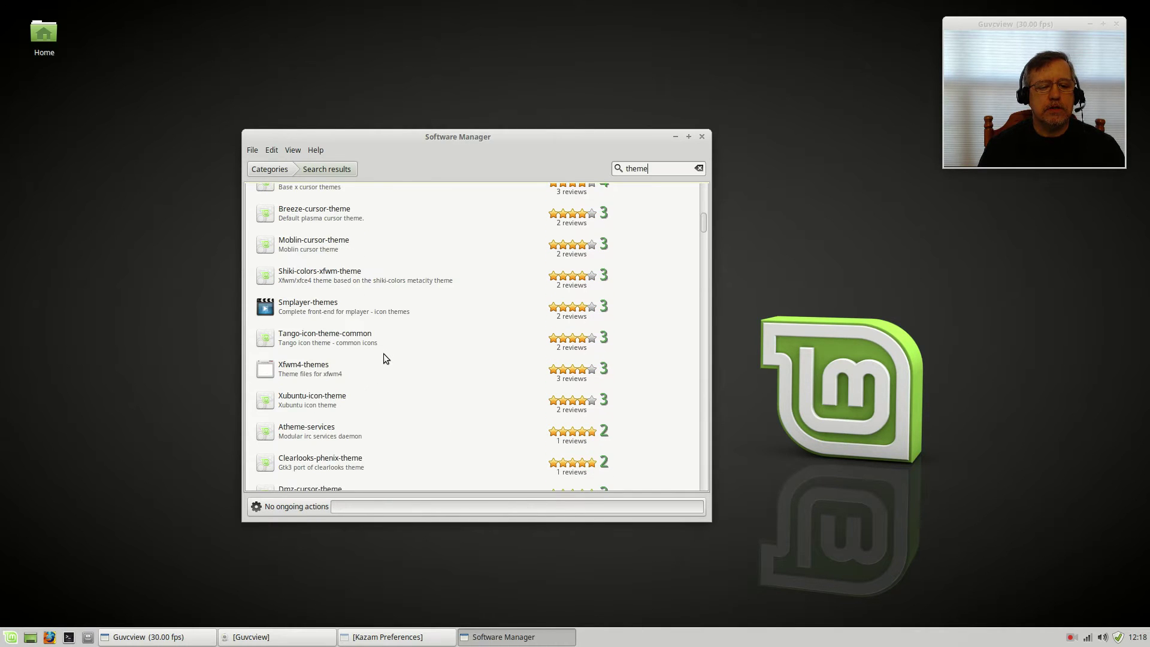
{"action": "scroll", "coordinate": [383, 358], "scroll_direction": "down", "scroll_amount": 10}
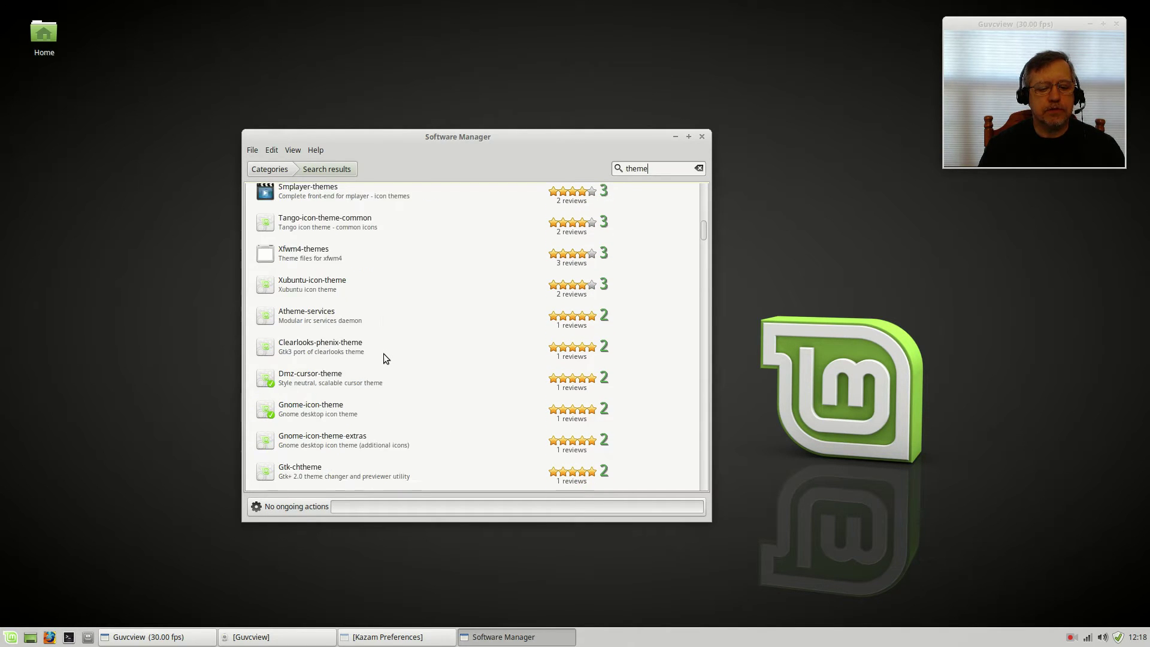
{"action": "scroll", "coordinate": [383, 358], "scroll_direction": "down", "scroll_amount": 5}
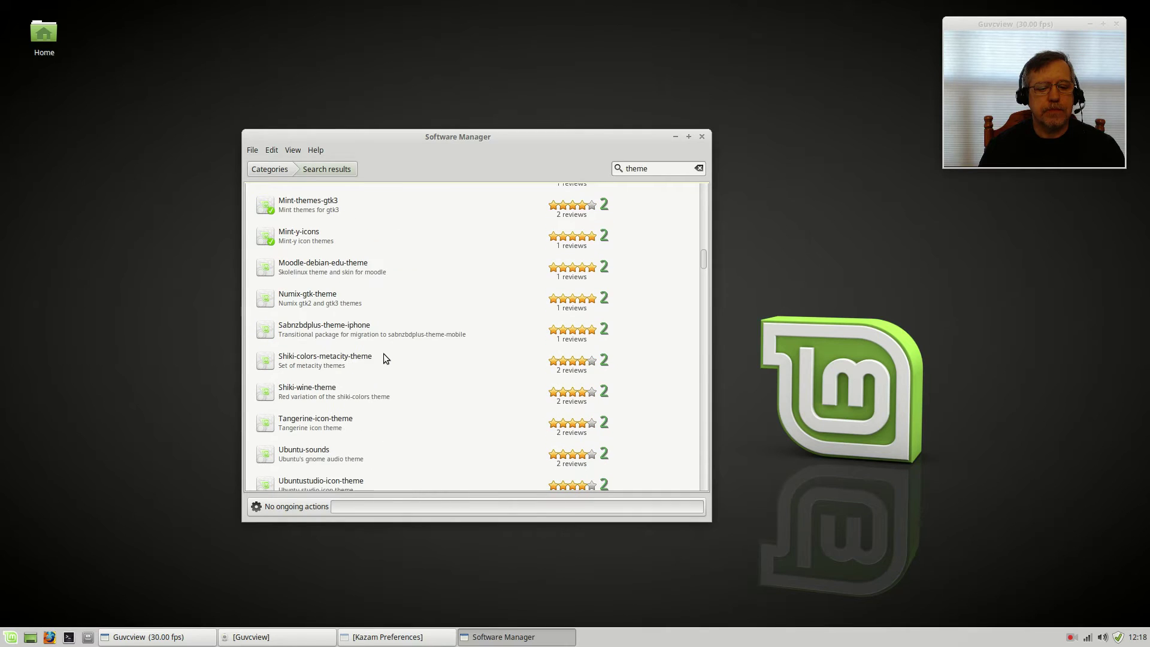
Step: Install Numix-gtk-theme from its details page, then close Software Manager
{"action": "left_click", "coordinate": [305, 303]}
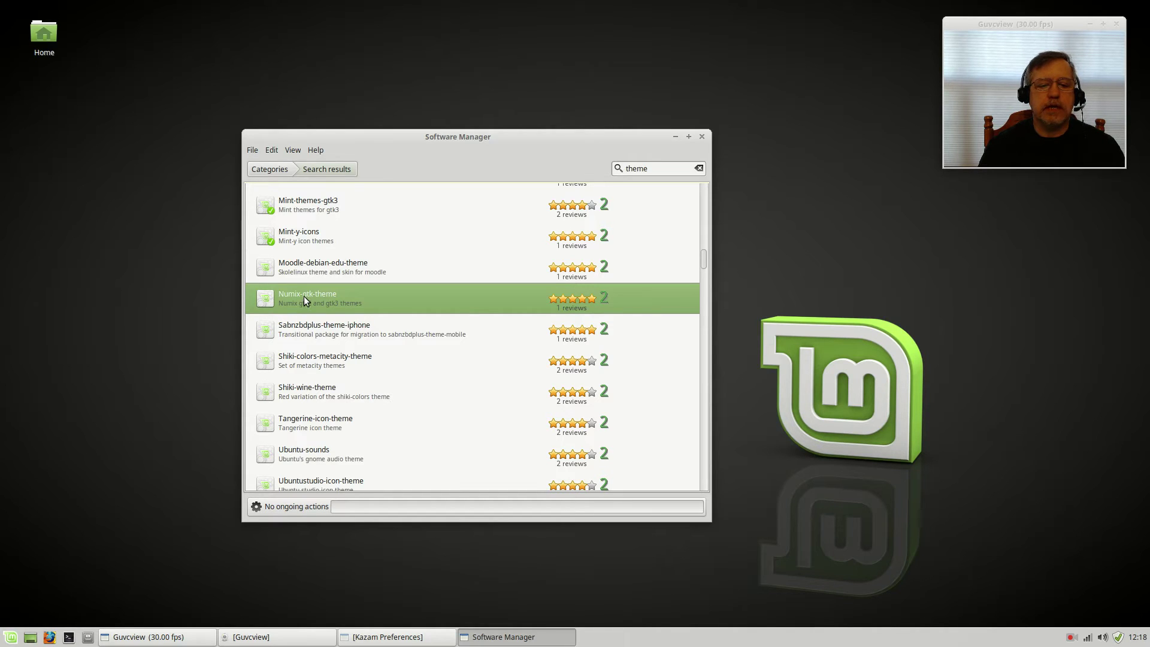
{"action": "double_click", "coordinate": [304, 296]}
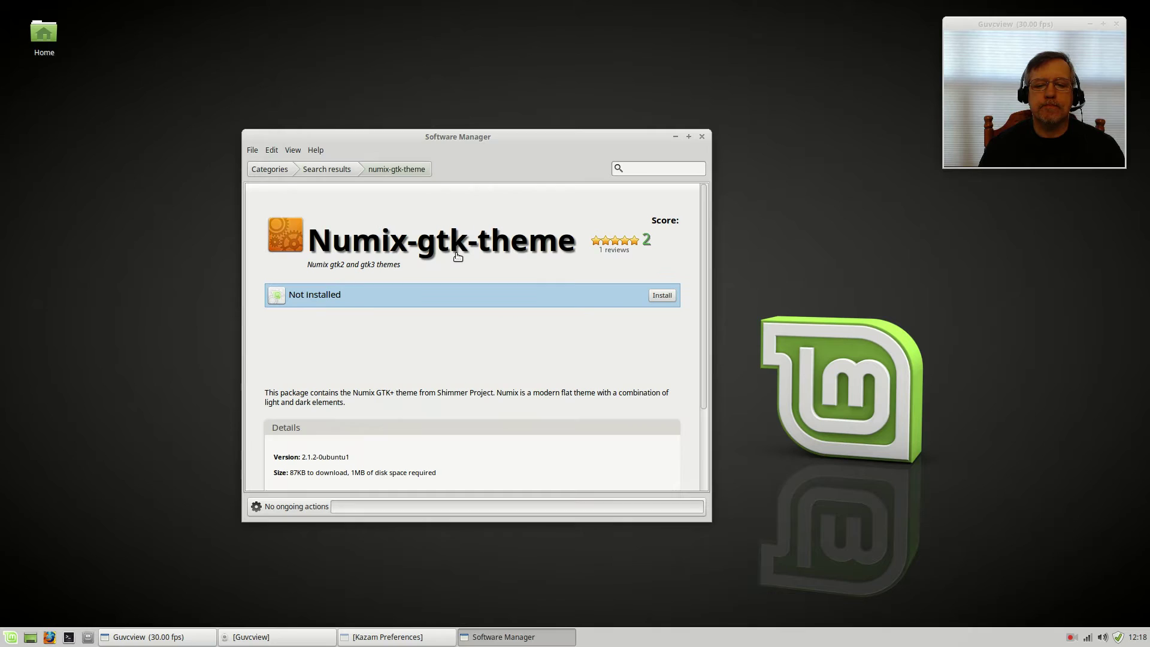
{"action": "left_click", "coordinate": [661, 296]}
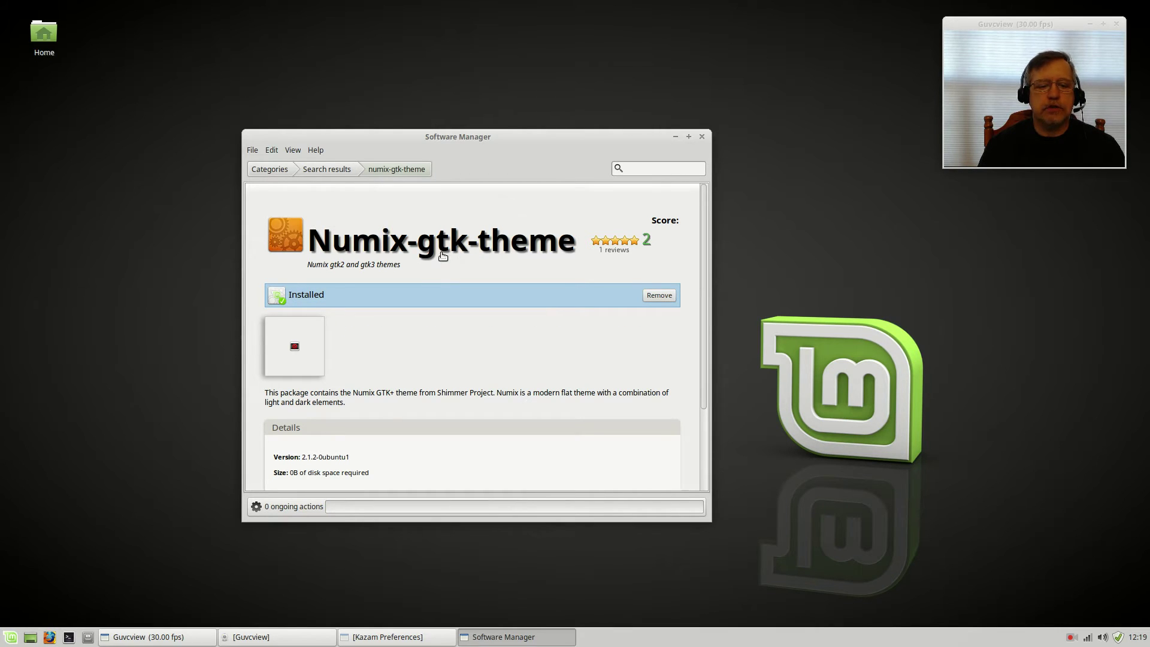
{"action": "left_click", "coordinate": [701, 137]}
Step: Reopen Appearance from Settings Manager and apply the Numix style theme
{"action": "left_click", "coordinate": [423, 203]}
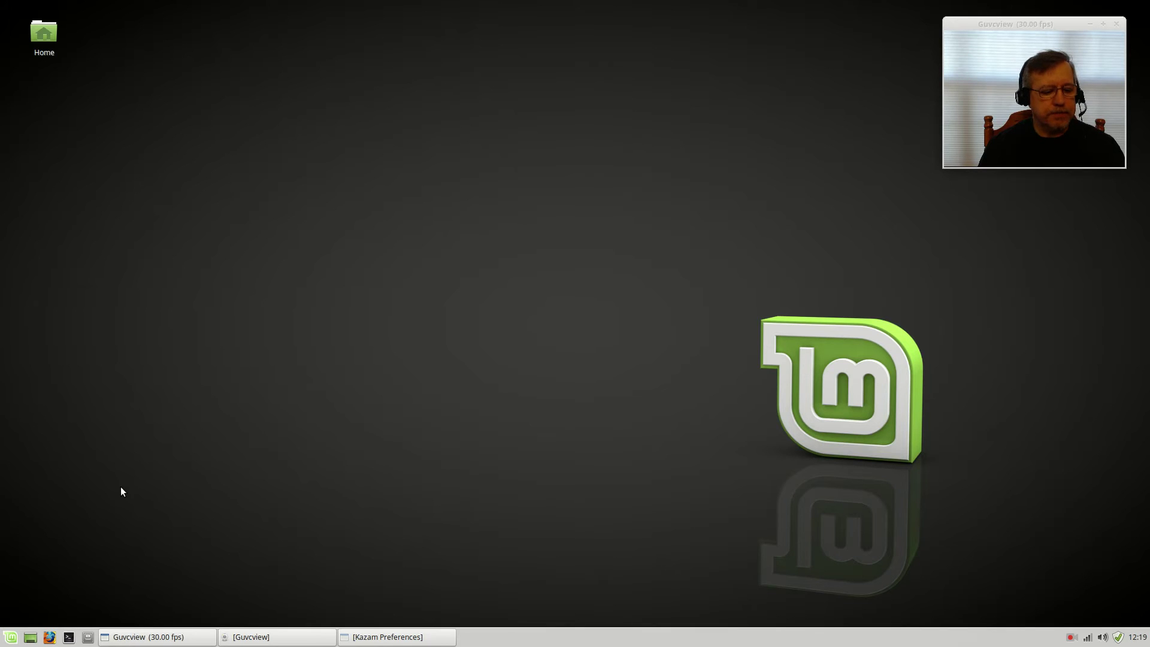
{"action": "left_click", "coordinate": [8, 636]}
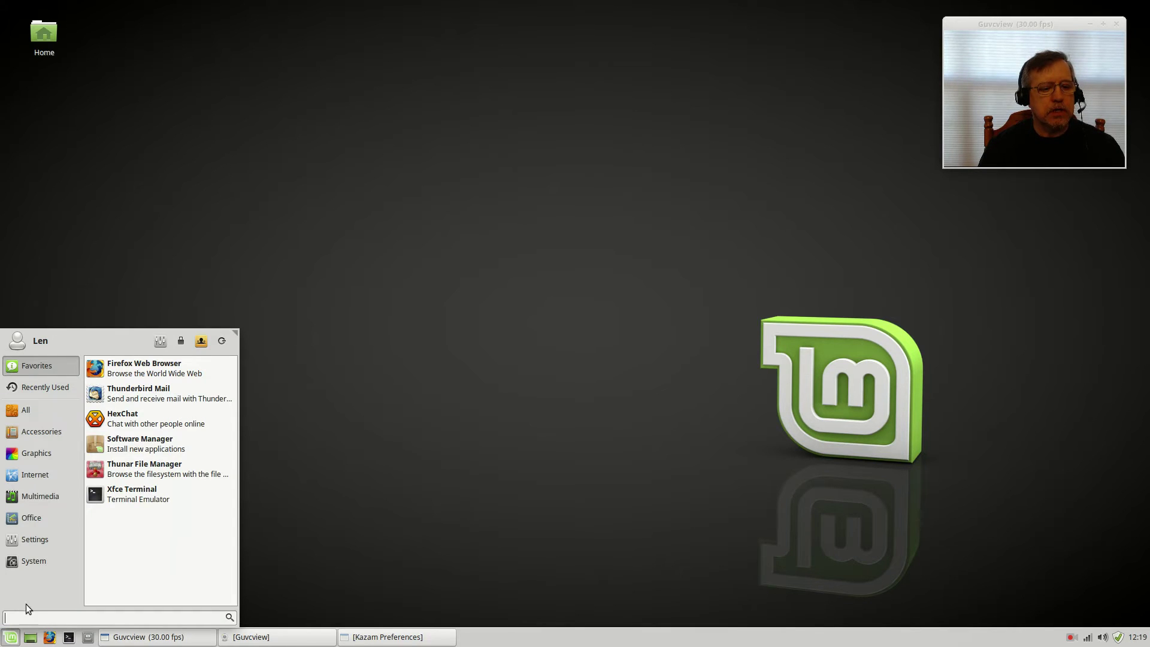
{"action": "left_click", "coordinate": [159, 341]}
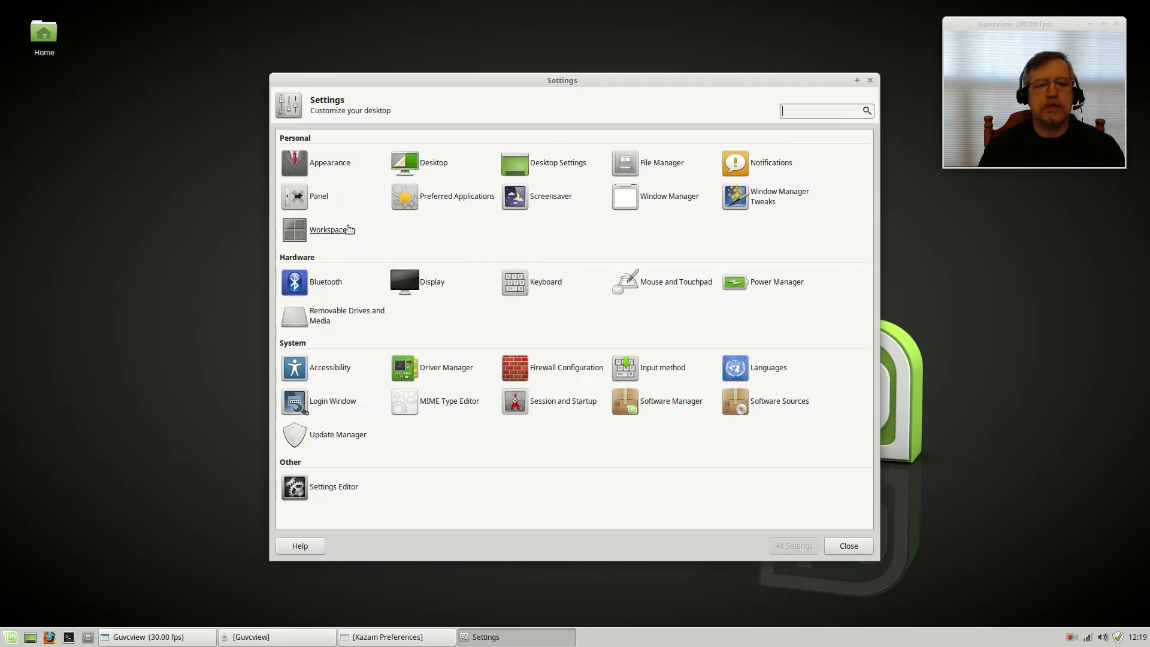
{"action": "left_click", "coordinate": [334, 163]}
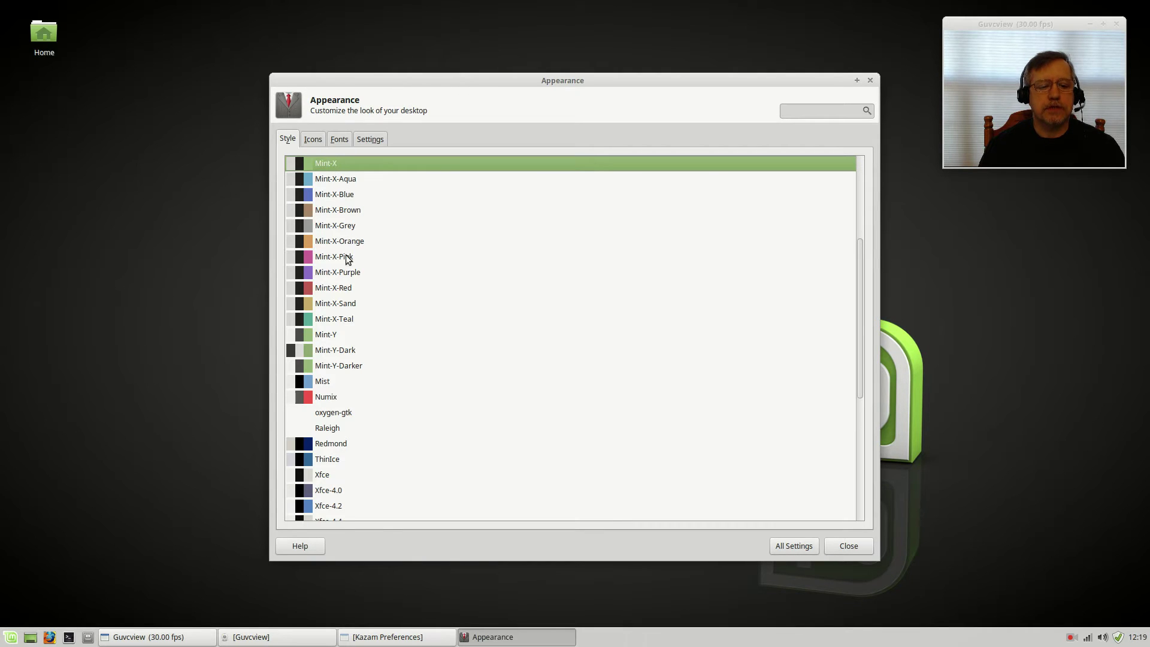
{"action": "left_click", "coordinate": [318, 398]}
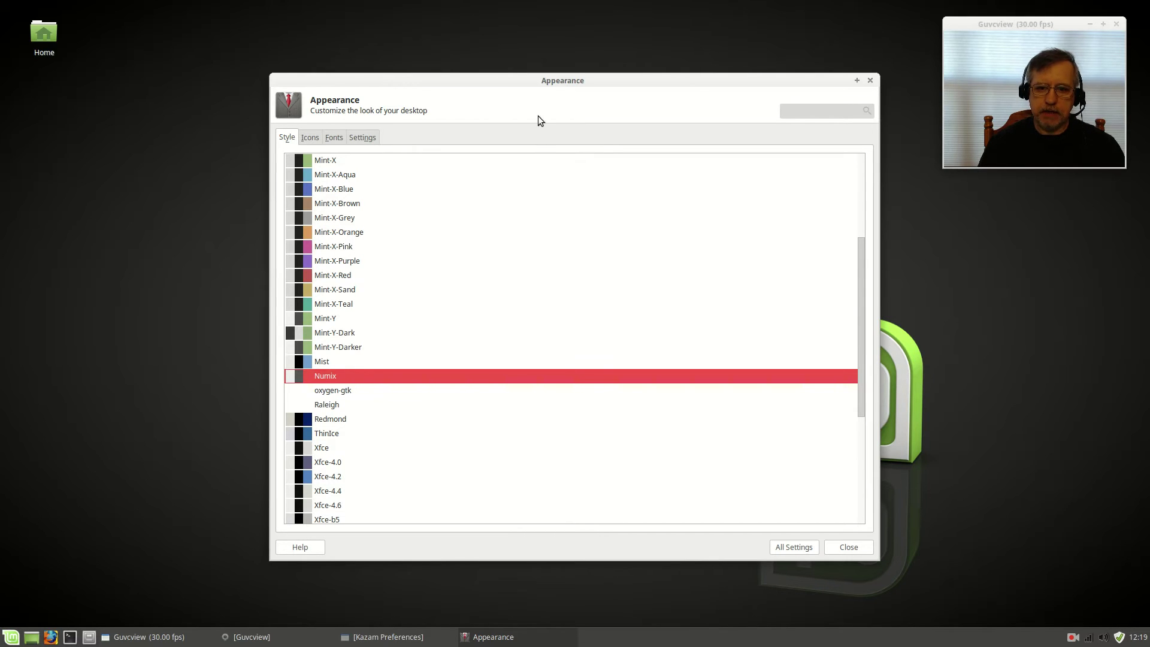
Step: Browse the icon theme list, leaving Mint-X as the active icon set
{"action": "left_click_drag", "start_coordinate": [544, 84], "coordinate": [394, 60]}
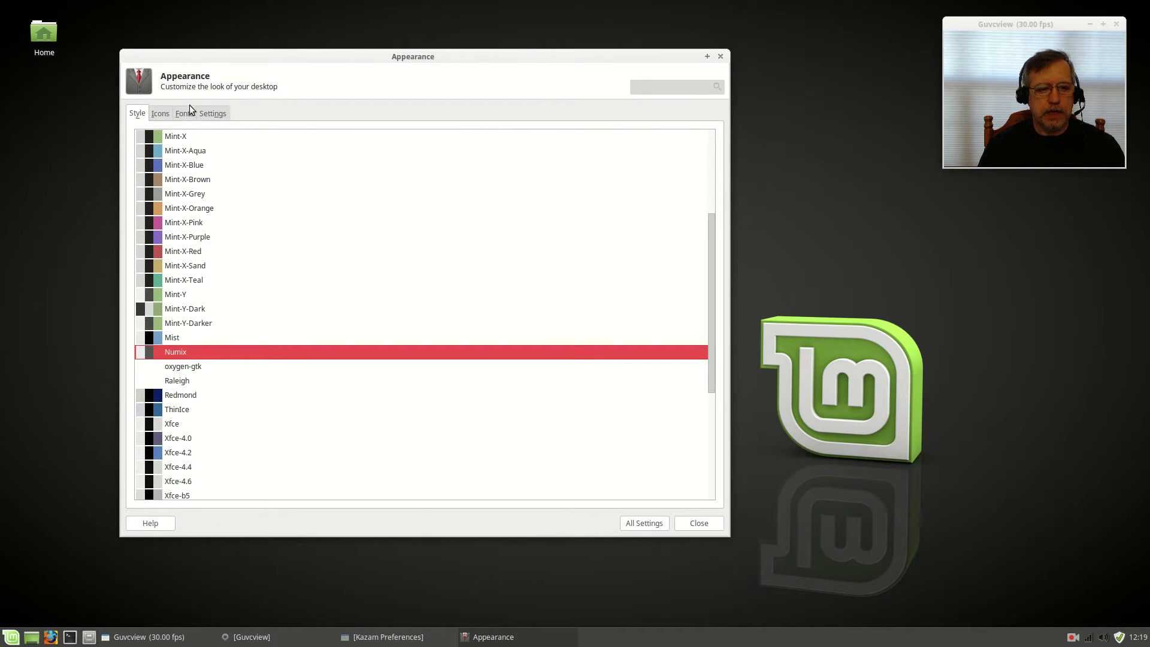
{"action": "left_click", "coordinate": [159, 115]}
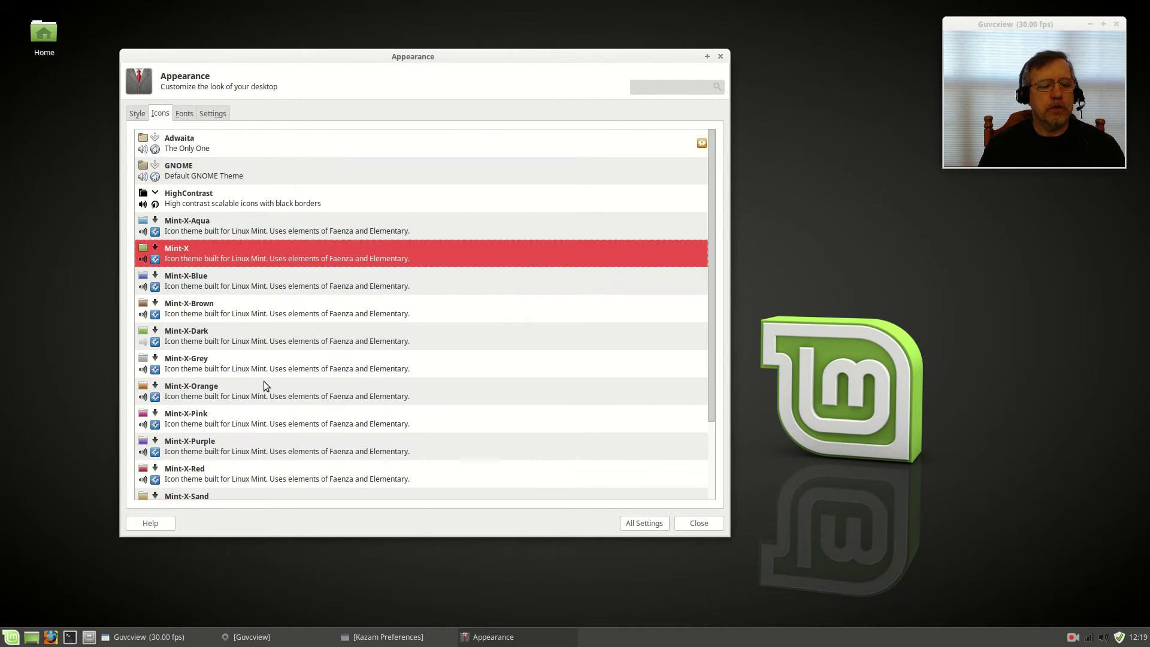
{"action": "scroll", "coordinate": [263, 375], "scroll_direction": "down", "scroll_amount": 3}
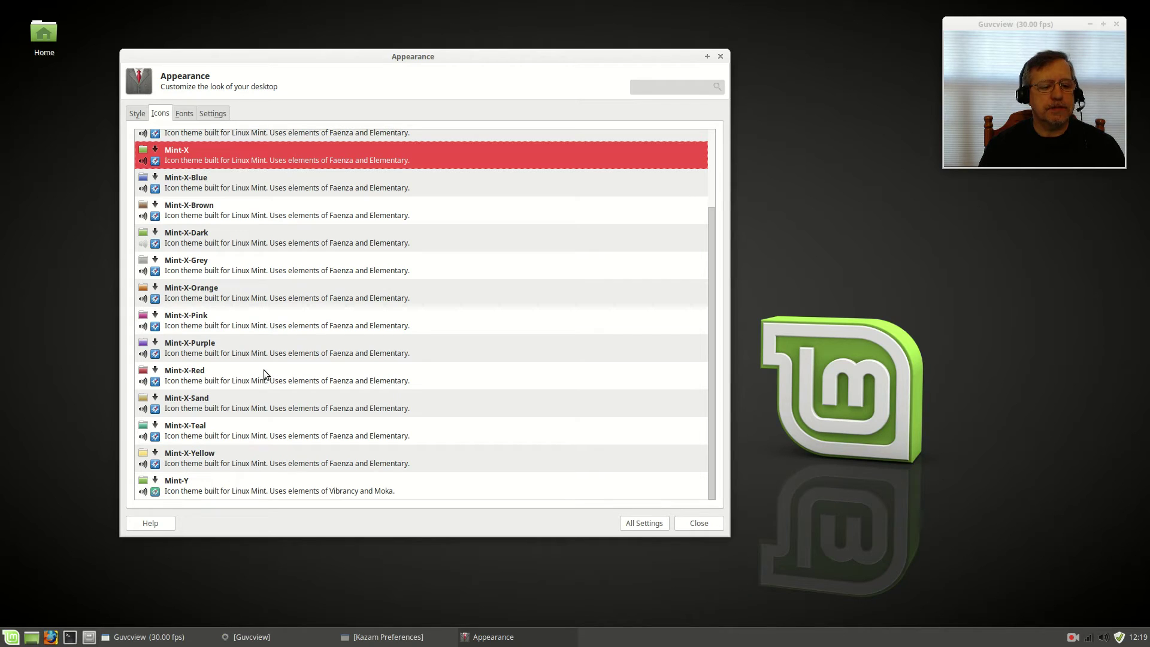
{"action": "scroll", "coordinate": [264, 374], "scroll_direction": "up", "scroll_amount": 3}
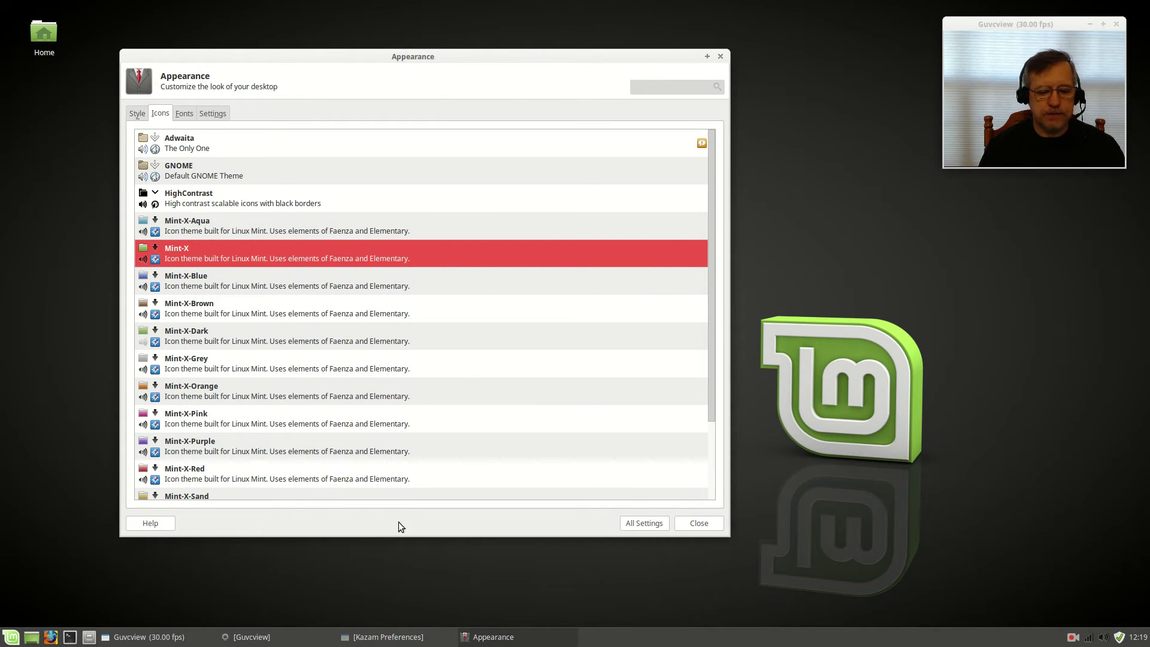
Step: Launch Software Manager from Favorites and authenticate with the administrator password
{"action": "left_click", "coordinate": [11, 637]}
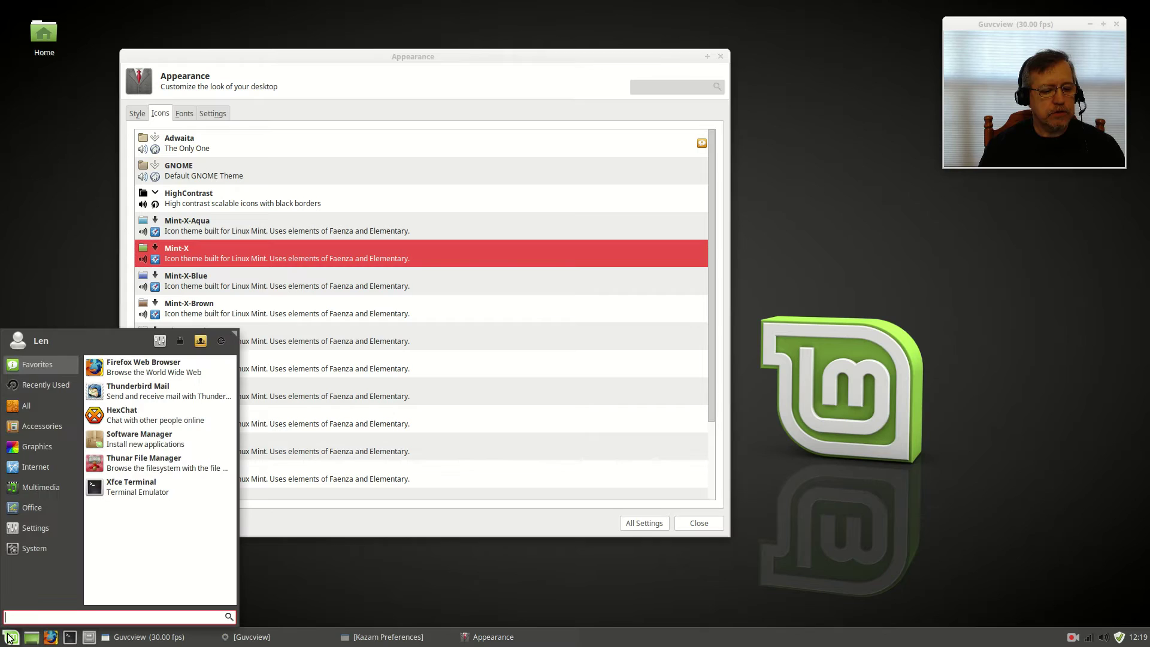
{"action": "mouse_move", "coordinate": [37, 365]}
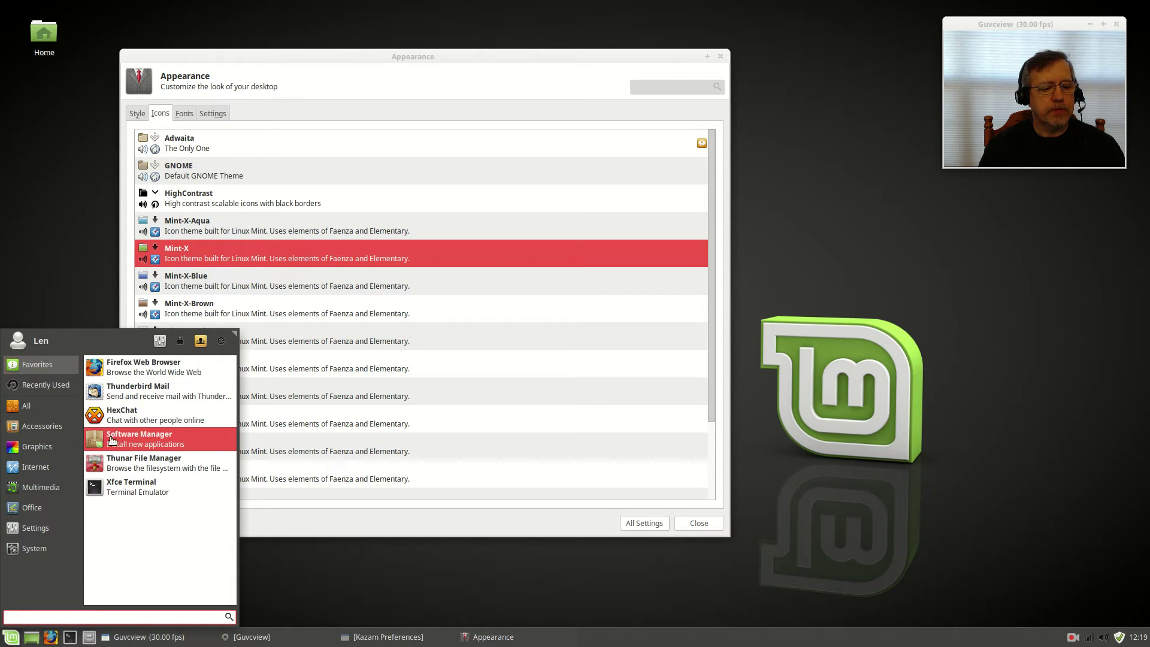
{"action": "left_click", "coordinate": [119, 446]}
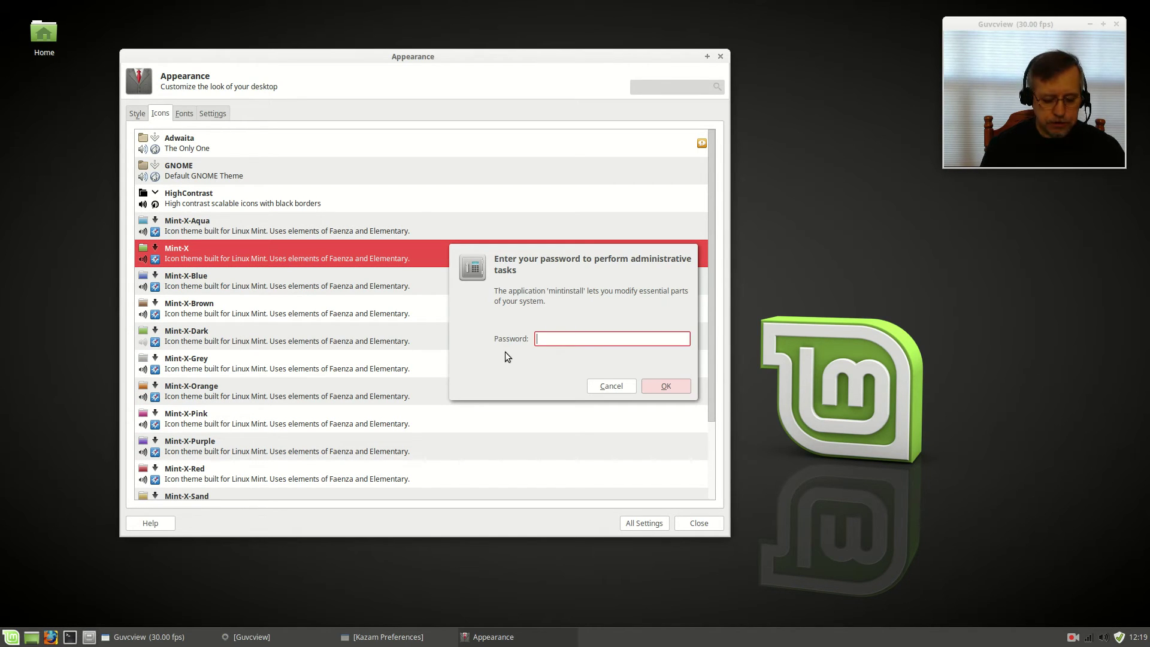
{"action": "type", "text": "••••••"}
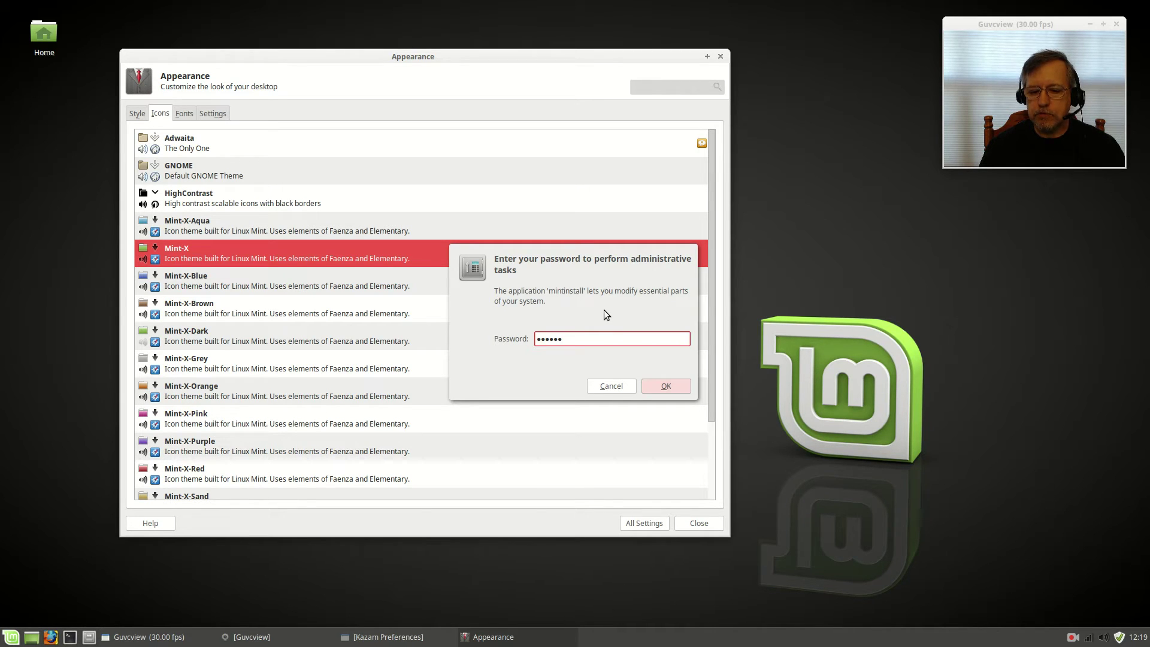
{"action": "left_click", "coordinate": [656, 386]}
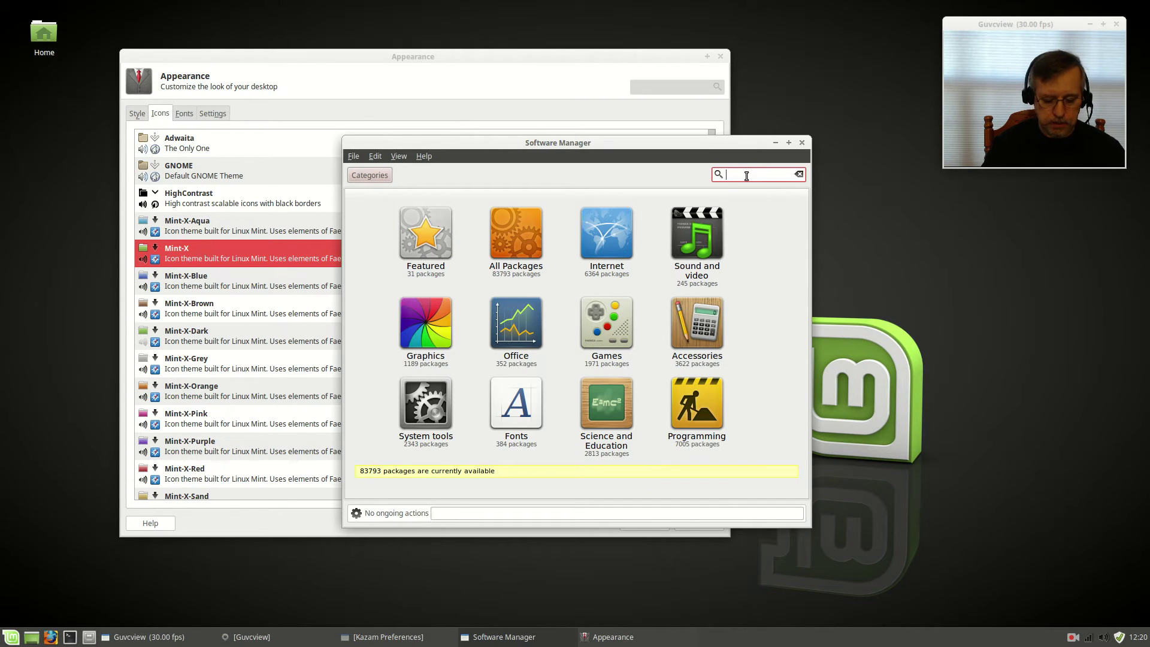
Step: Search Software Manager for 'icon' and scroll the results to Faenza-icon-theme
{"action": "type", "text": "icon"}
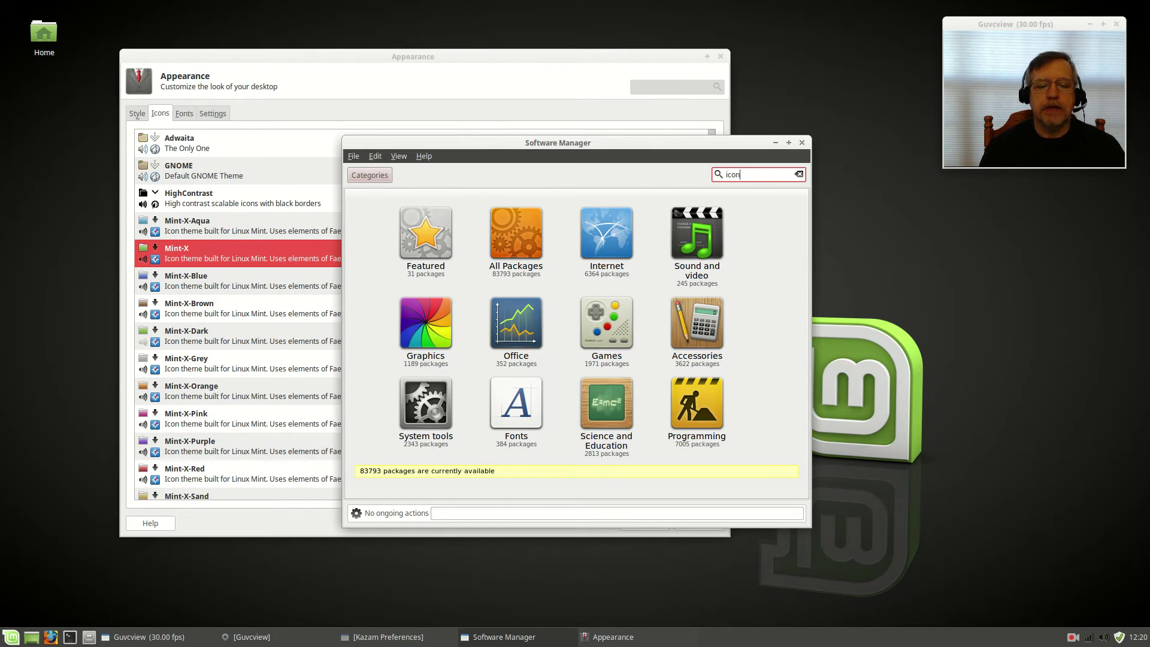
{"action": "key", "text": "Return"}
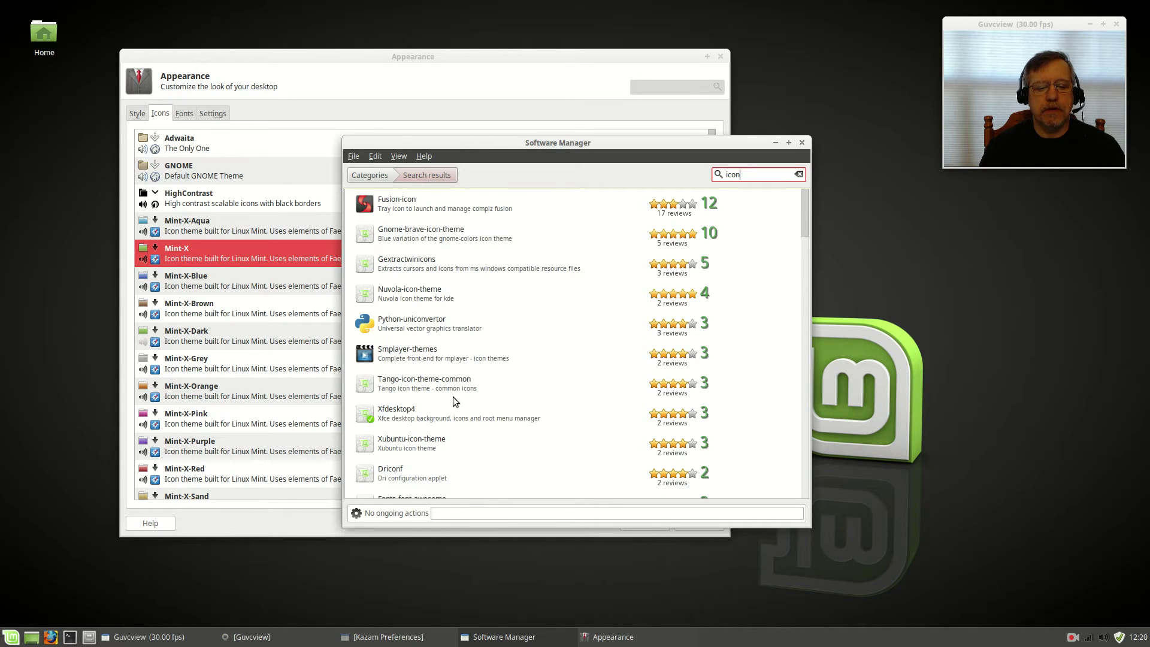
{"action": "scroll", "coordinate": [453, 399], "scroll_direction": "down", "scroll_amount": 2}
{"action": "scroll", "coordinate": [452, 407], "scroll_direction": "down", "scroll_amount": 6}
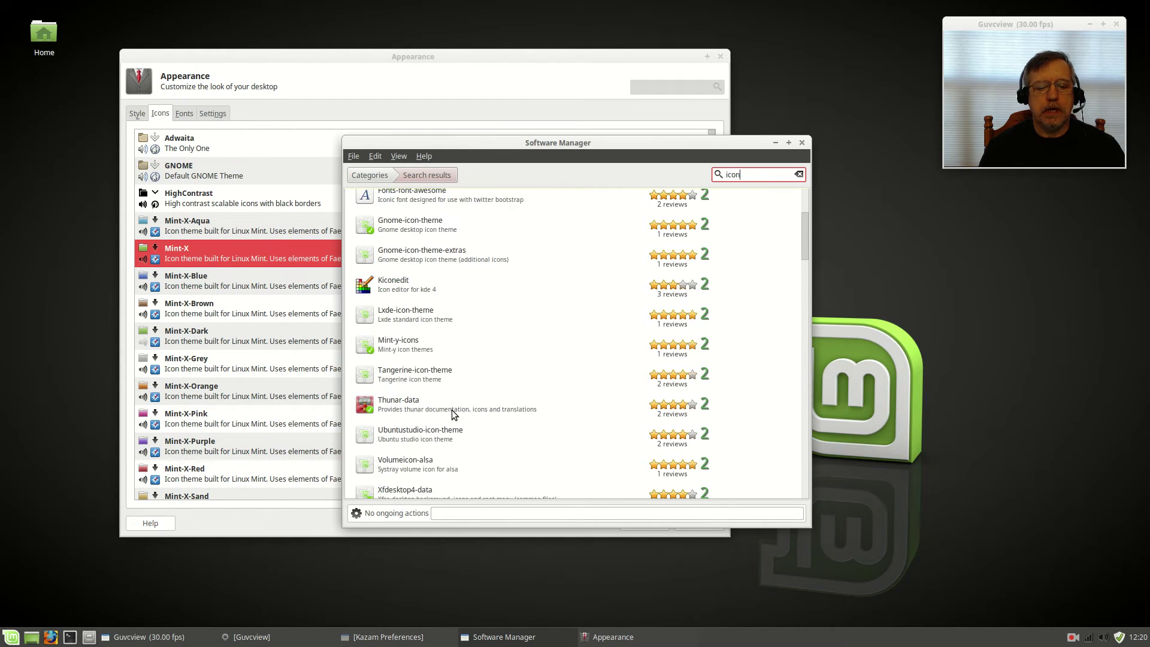
{"action": "scroll", "coordinate": [453, 413], "scroll_direction": "down", "scroll_amount": 7}
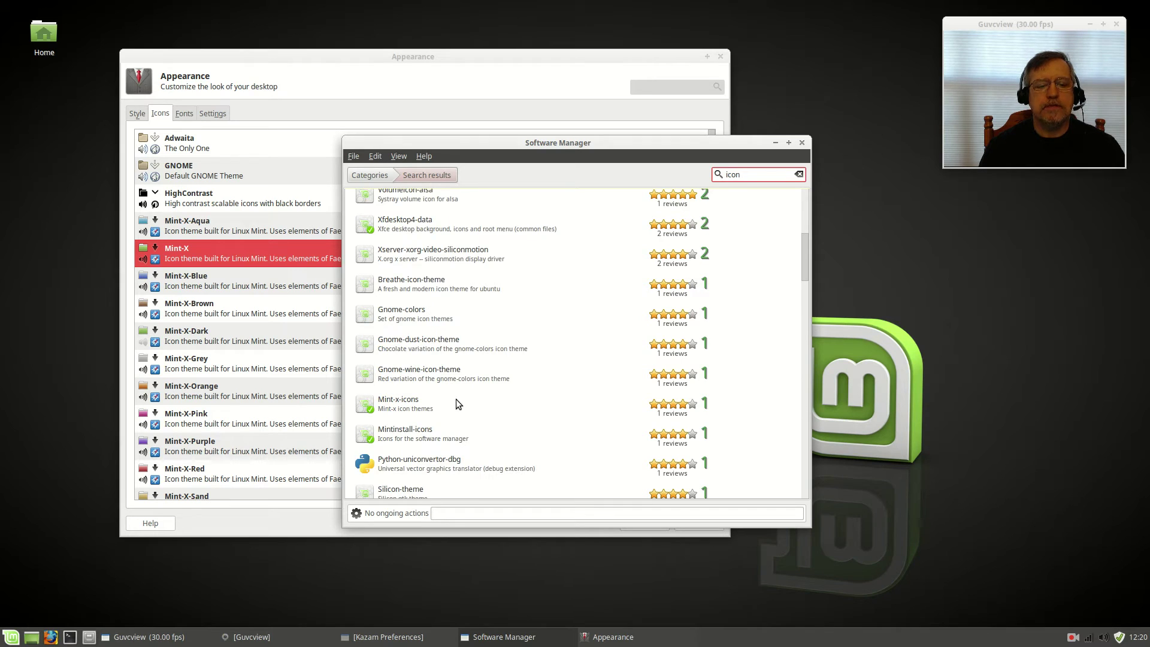
{"action": "scroll", "coordinate": [455, 398], "scroll_direction": "up", "scroll_amount": 5}
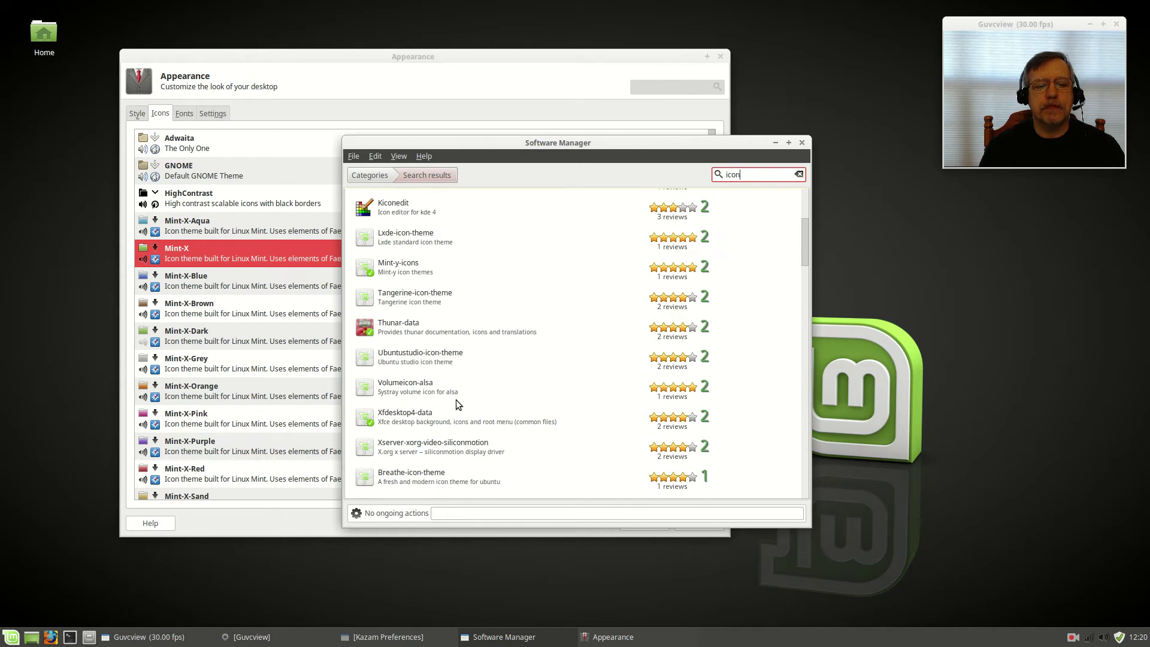
{"action": "scroll", "coordinate": [455, 400], "scroll_direction": "up", "scroll_amount": 6}
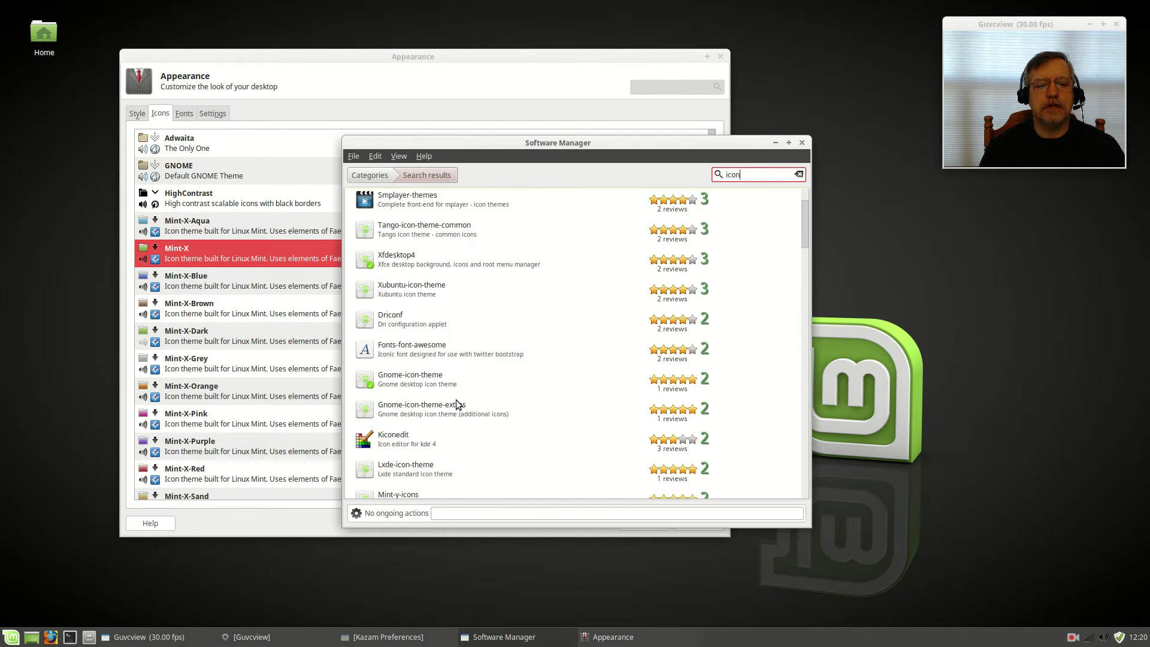
{"action": "scroll", "coordinate": [455, 400], "scroll_direction": "up", "scroll_amount": 4}
{"action": "scroll", "coordinate": [455, 400], "scroll_direction": "down", "scroll_amount": 5}
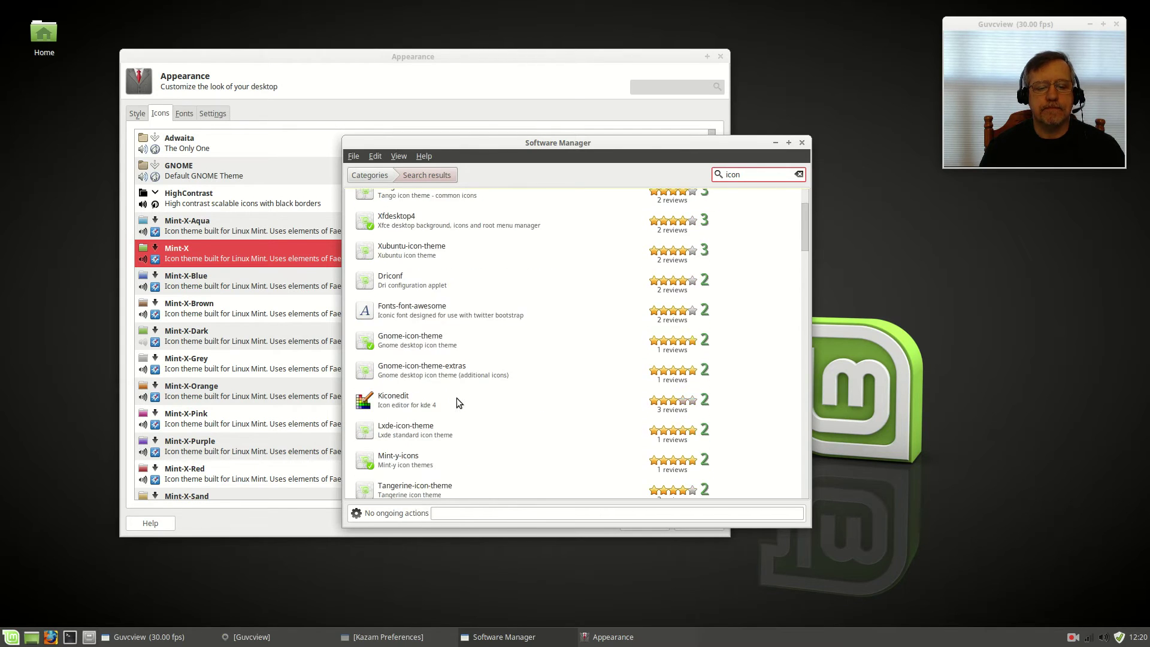
{"action": "scroll", "coordinate": [456, 397], "scroll_direction": "down", "scroll_amount": 15}
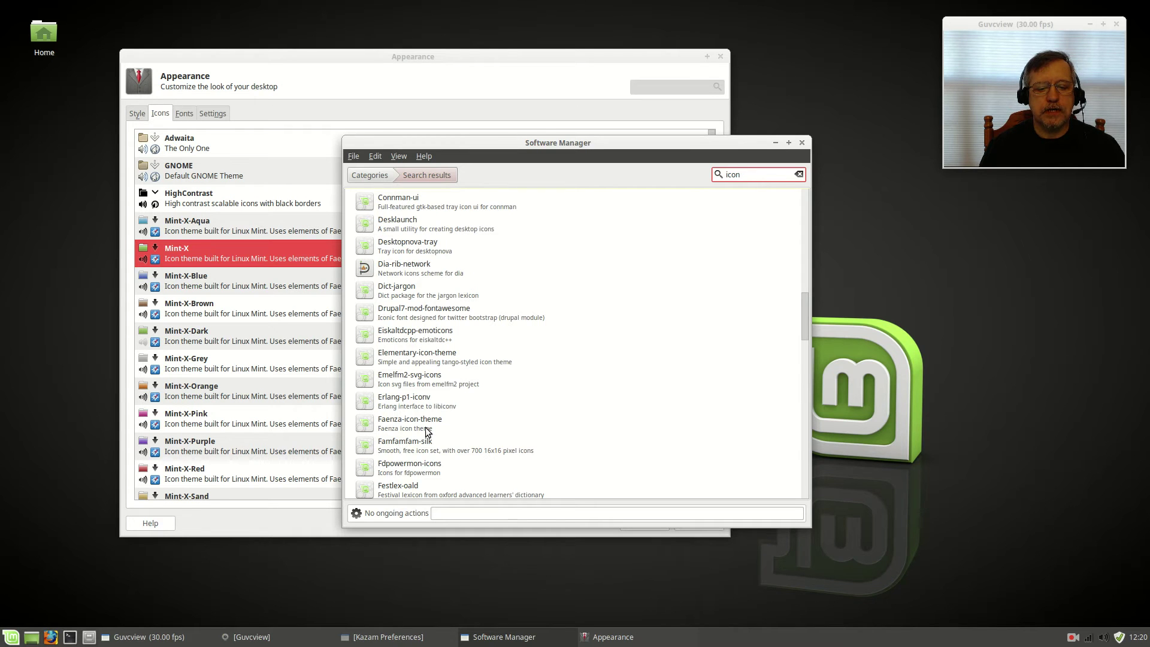
Step: Open Faenza-icon-theme's details page and install version 1.3.1-1
{"action": "left_click", "coordinate": [418, 426]}
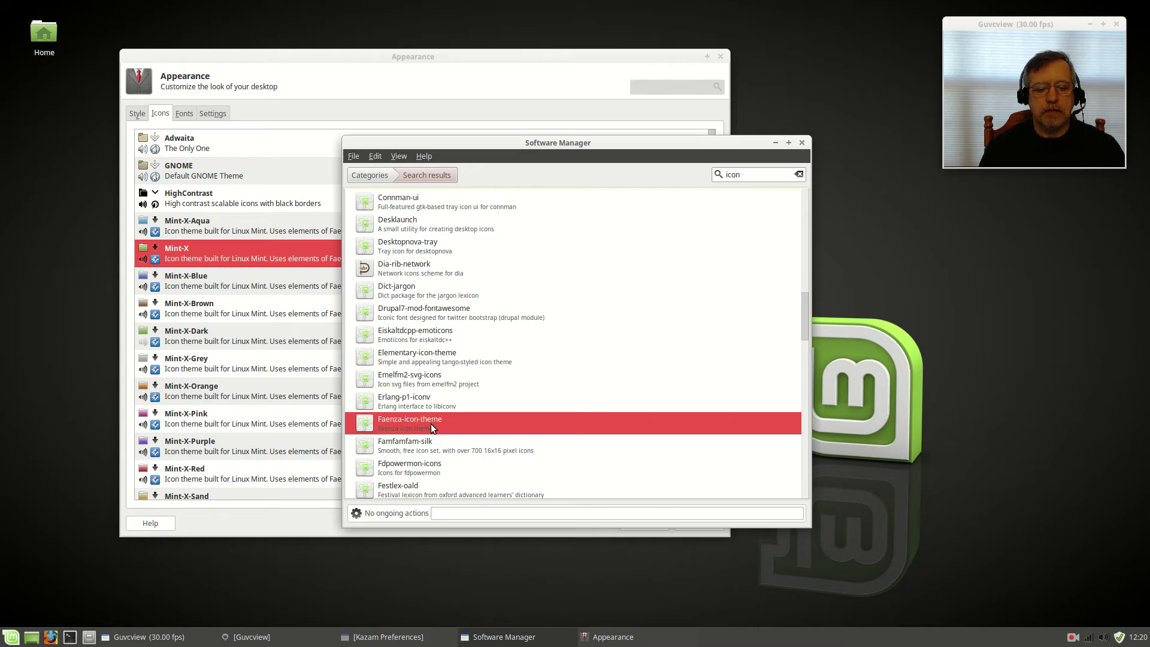
{"action": "double_click", "coordinate": [430, 423]}
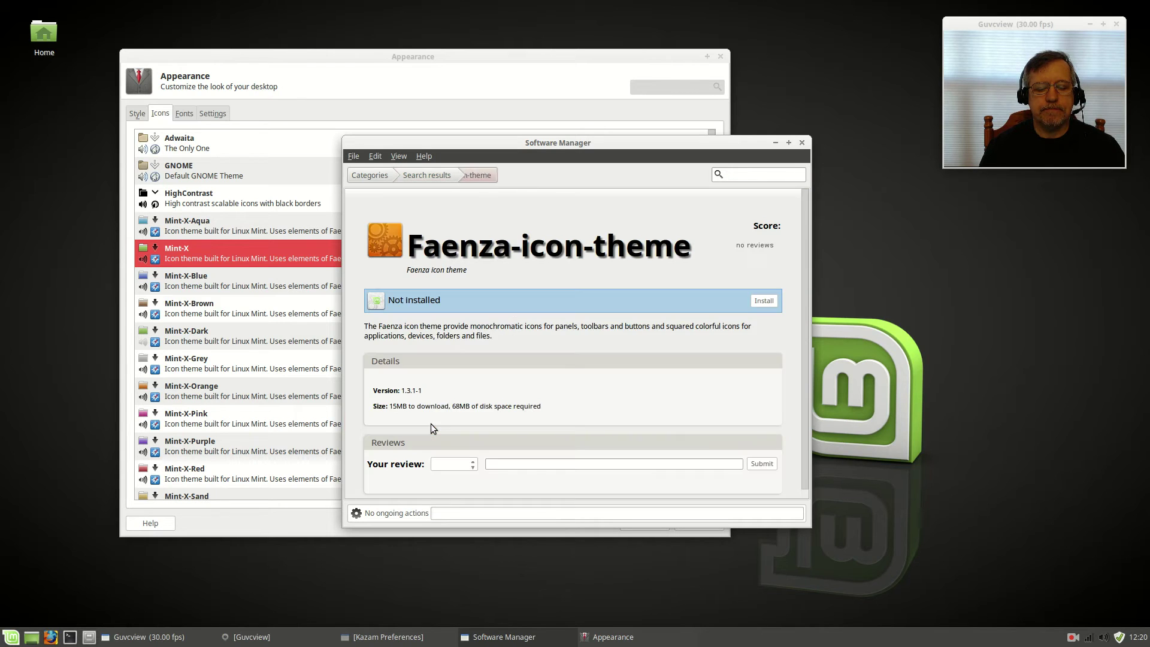
{"action": "left_click", "coordinate": [762, 301]}
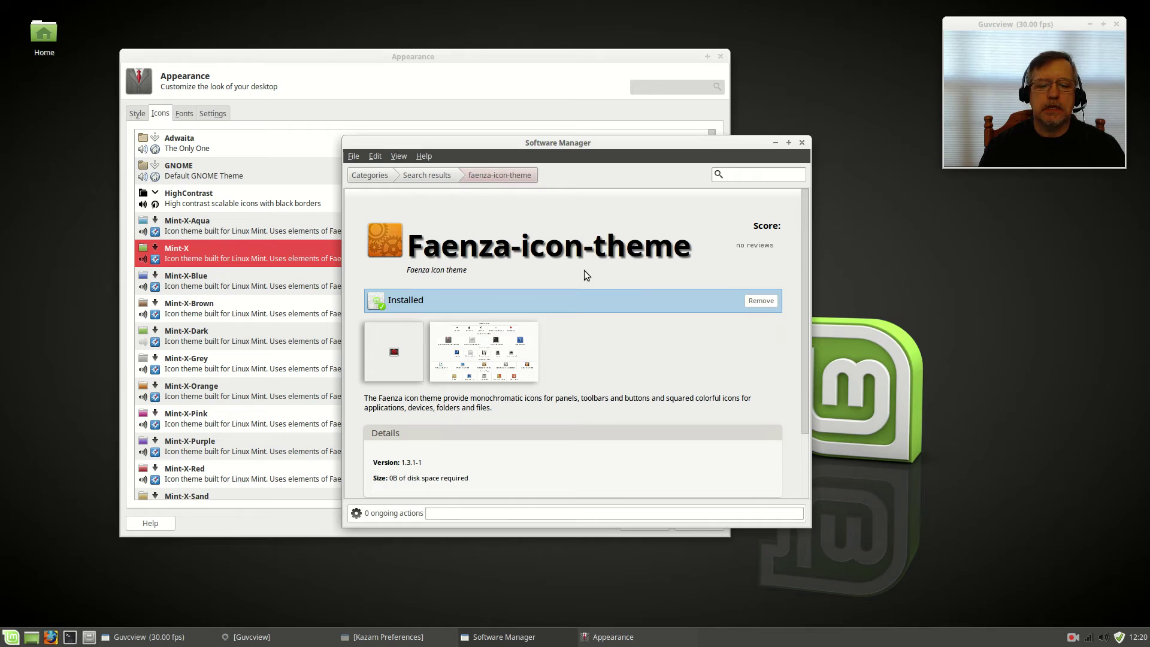
Step: Close Software Manager and return to the Appearance window
{"action": "left_click", "coordinate": [800, 144]}
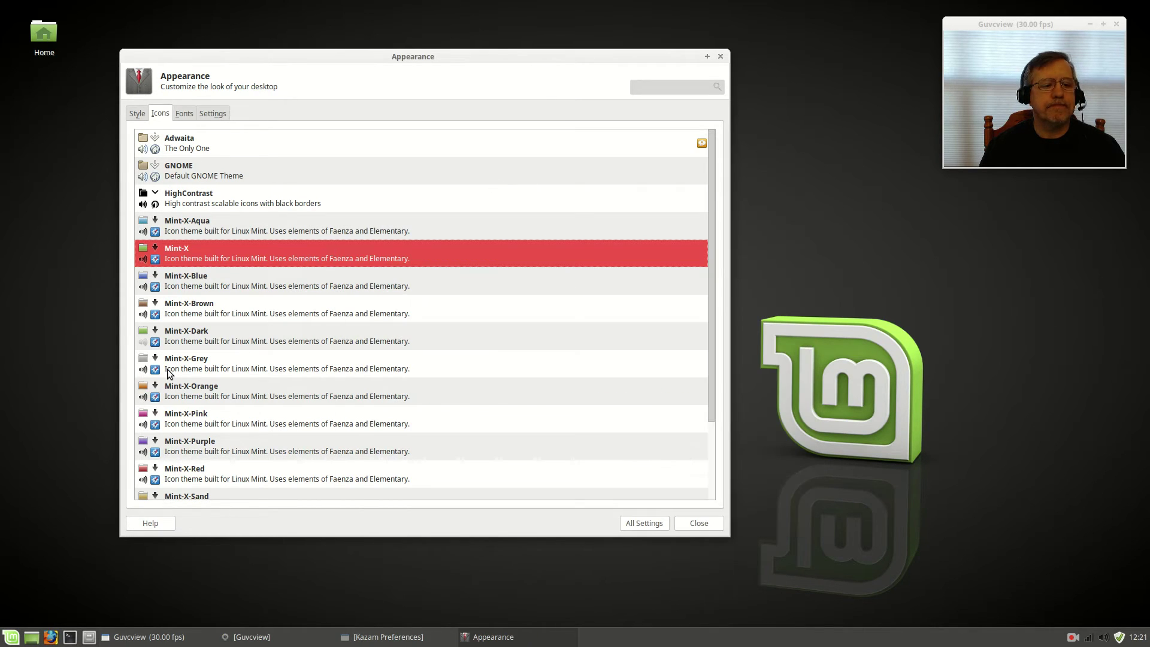
{"action": "left_click", "coordinate": [10, 638]}
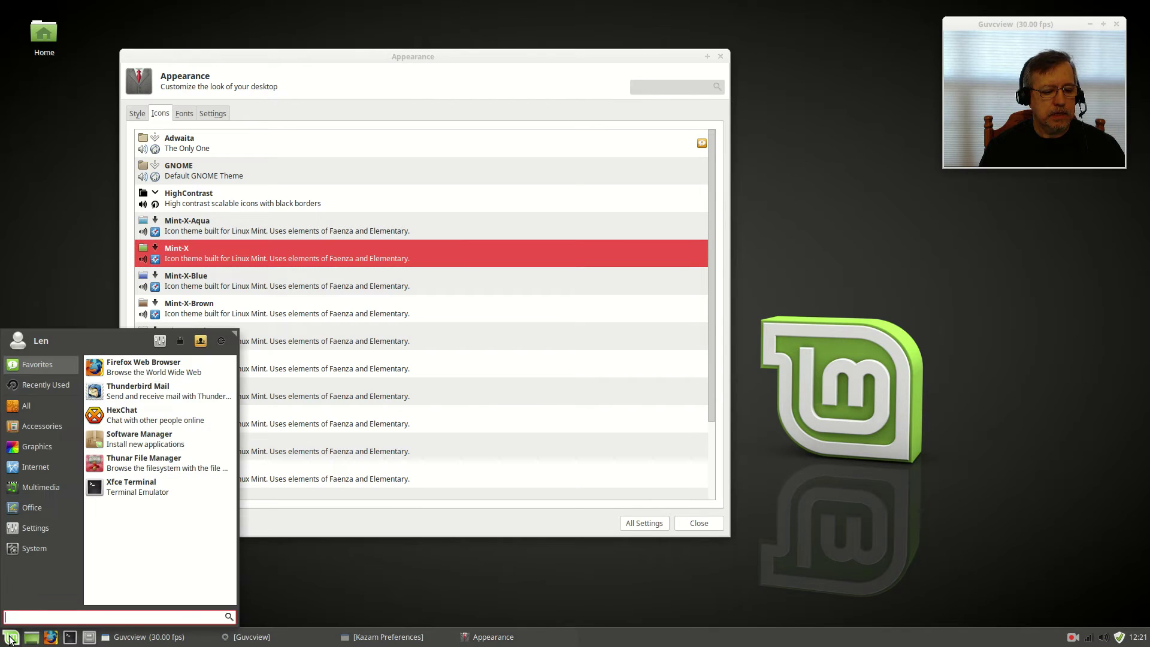
{"action": "left_click", "coordinate": [61, 427]}
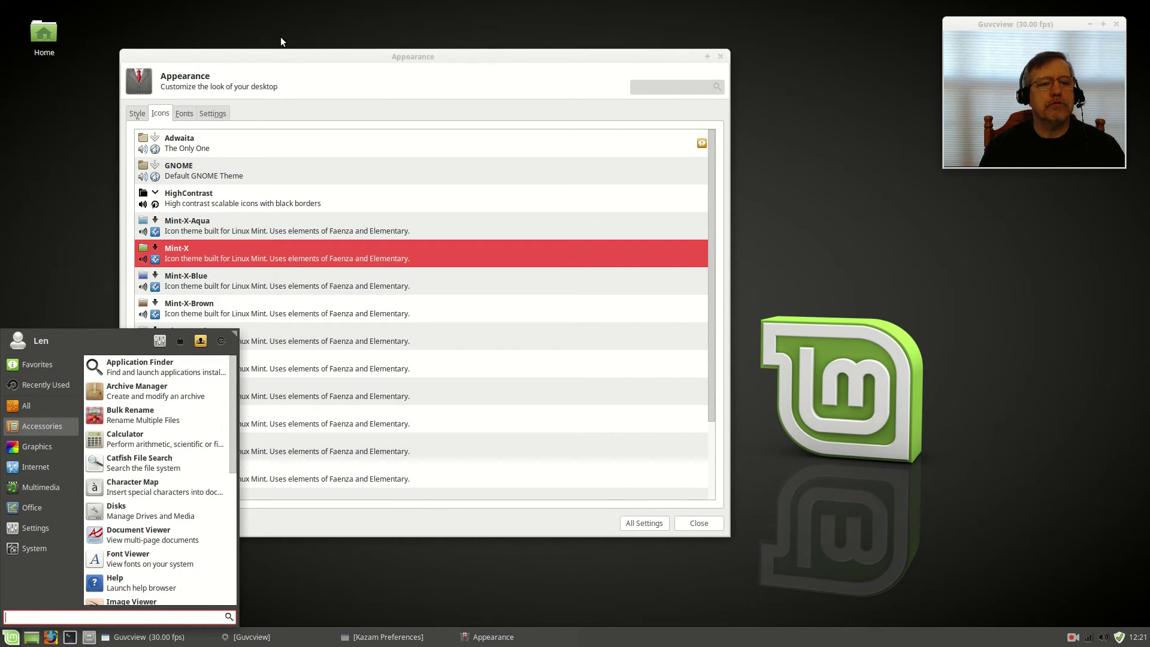
{"action": "left_click", "coordinate": [279, 52]}
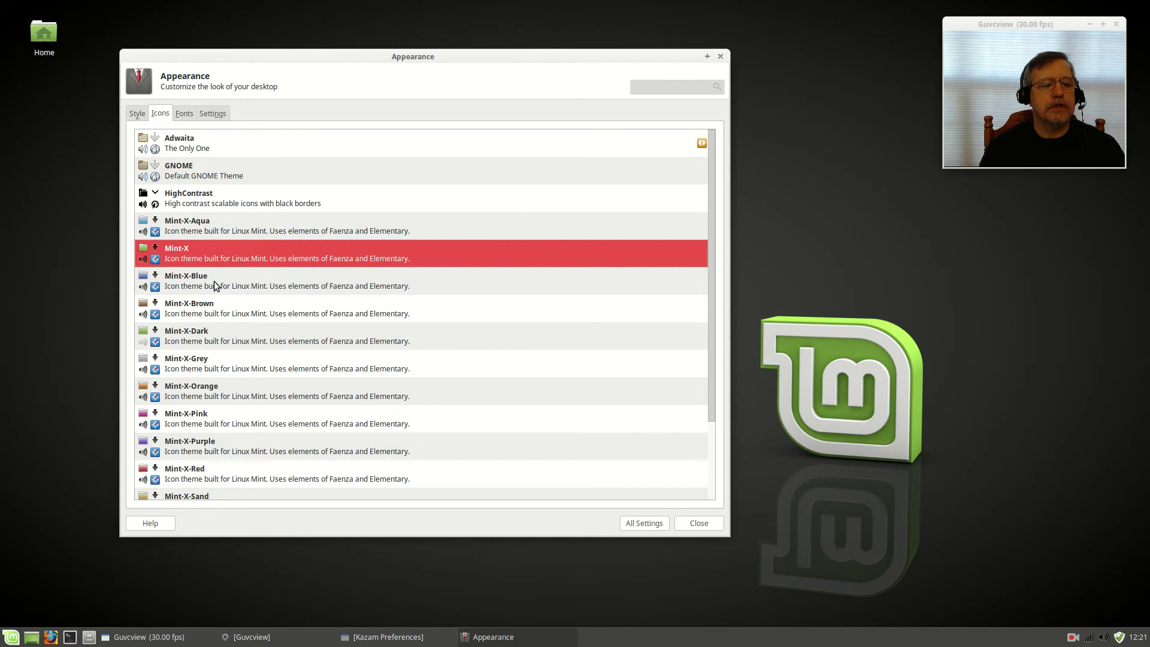
Step: Check Numix on the Style tab, scan the icon list, then close Appearance
{"action": "left_click", "coordinate": [138, 114]}
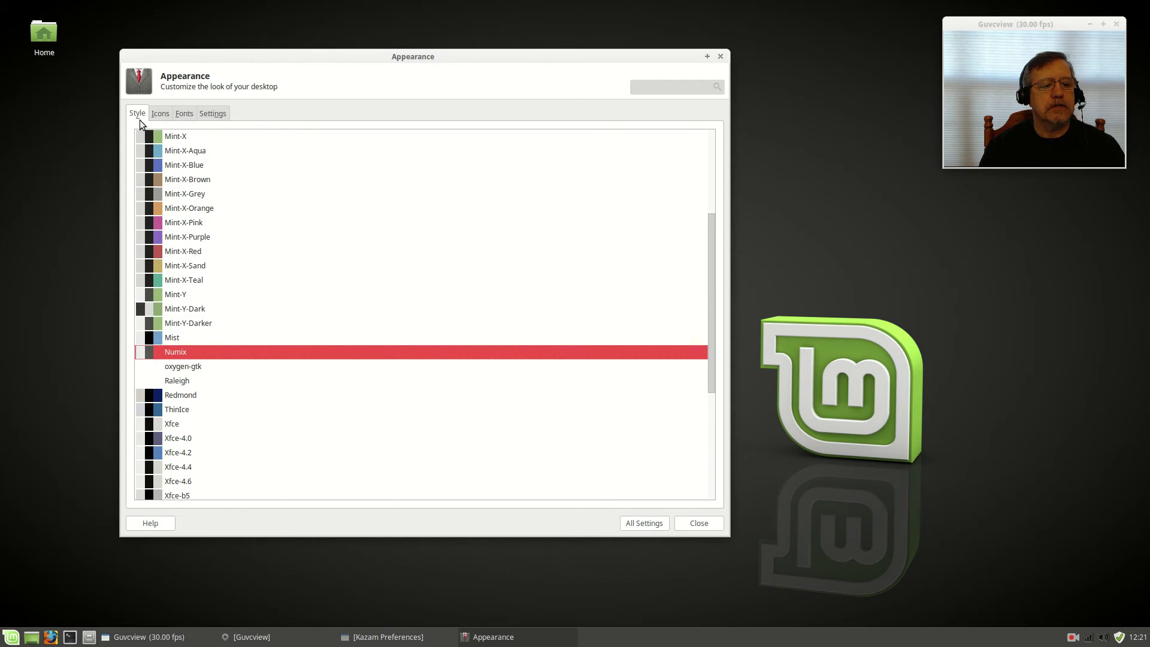
{"action": "left_click", "coordinate": [160, 113]}
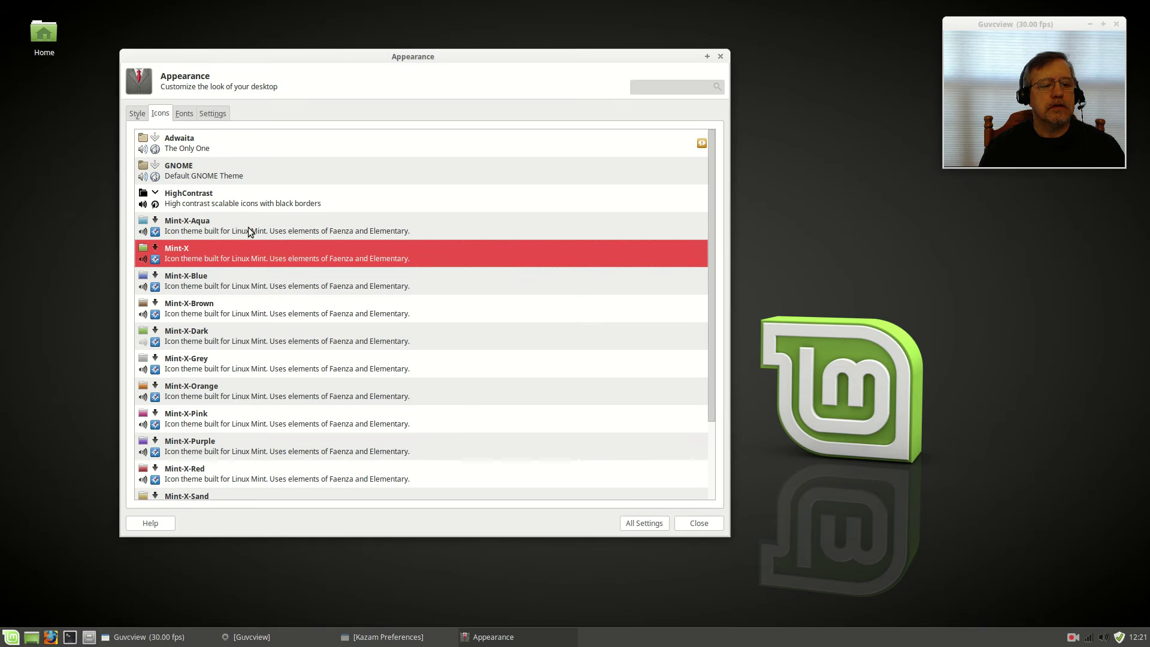
{"action": "scroll", "coordinate": [248, 228], "scroll_direction": "down", "scroll_amount": 3}
{"action": "scroll", "coordinate": [248, 229], "scroll_direction": "up", "scroll_amount": 3}
{"action": "left_click", "coordinate": [720, 57]}
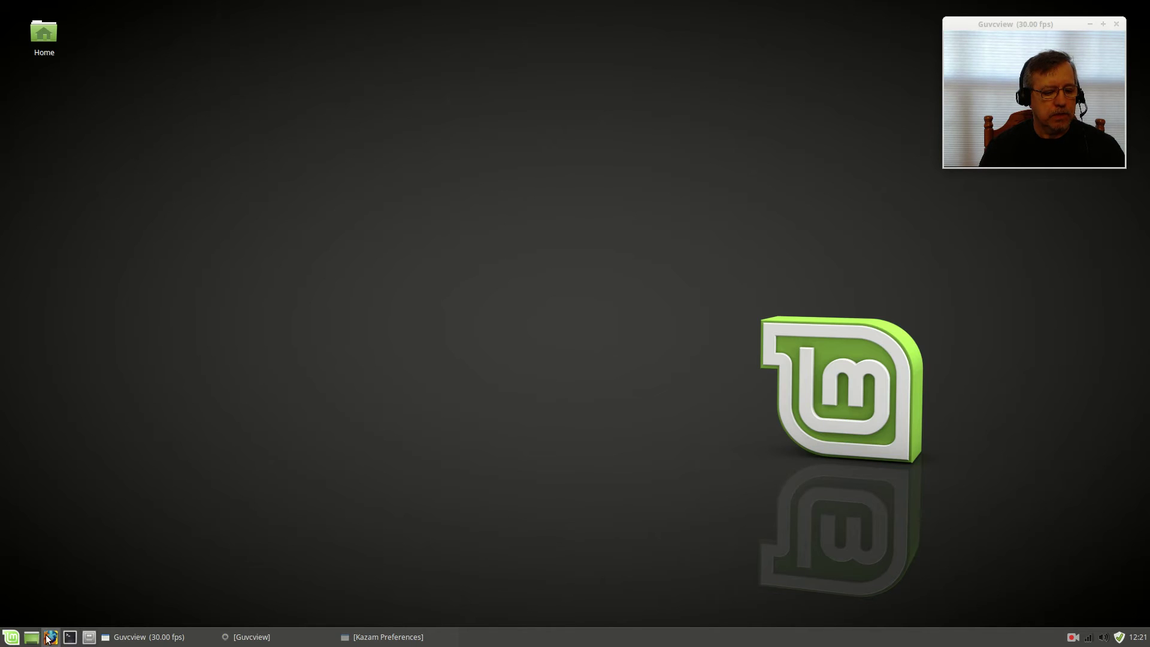
Step: Cancel a stray Software Manager launch and reopen Appearance from Settings Manager
{"action": "left_click", "coordinate": [11, 637]}
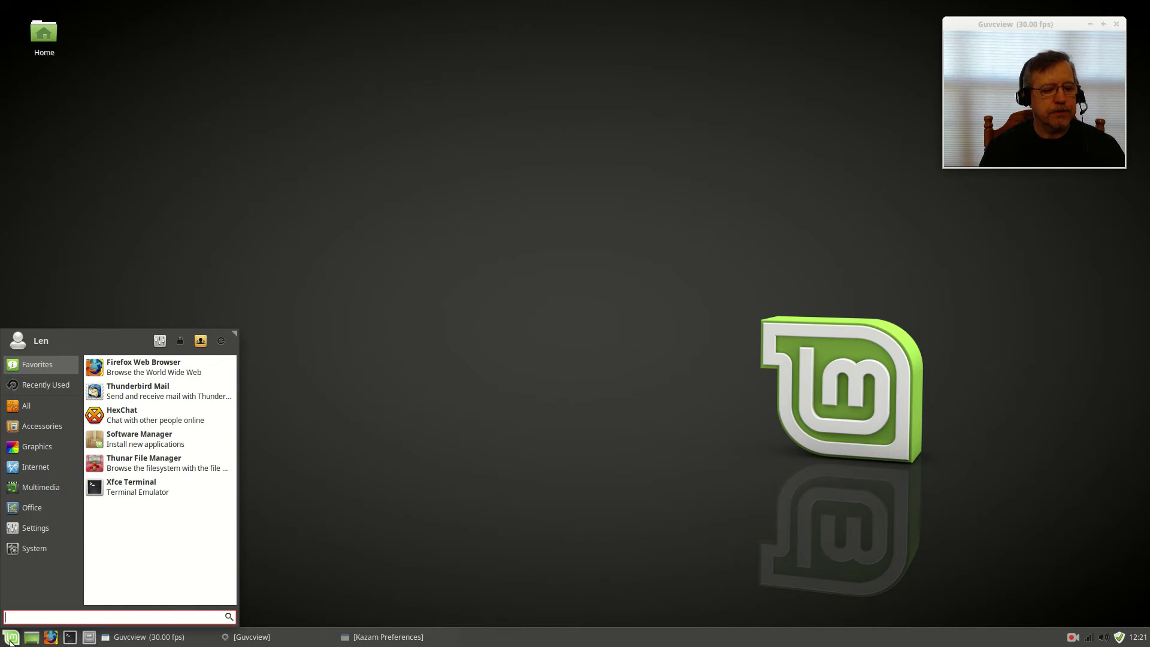
{"action": "left_click", "coordinate": [174, 435]}
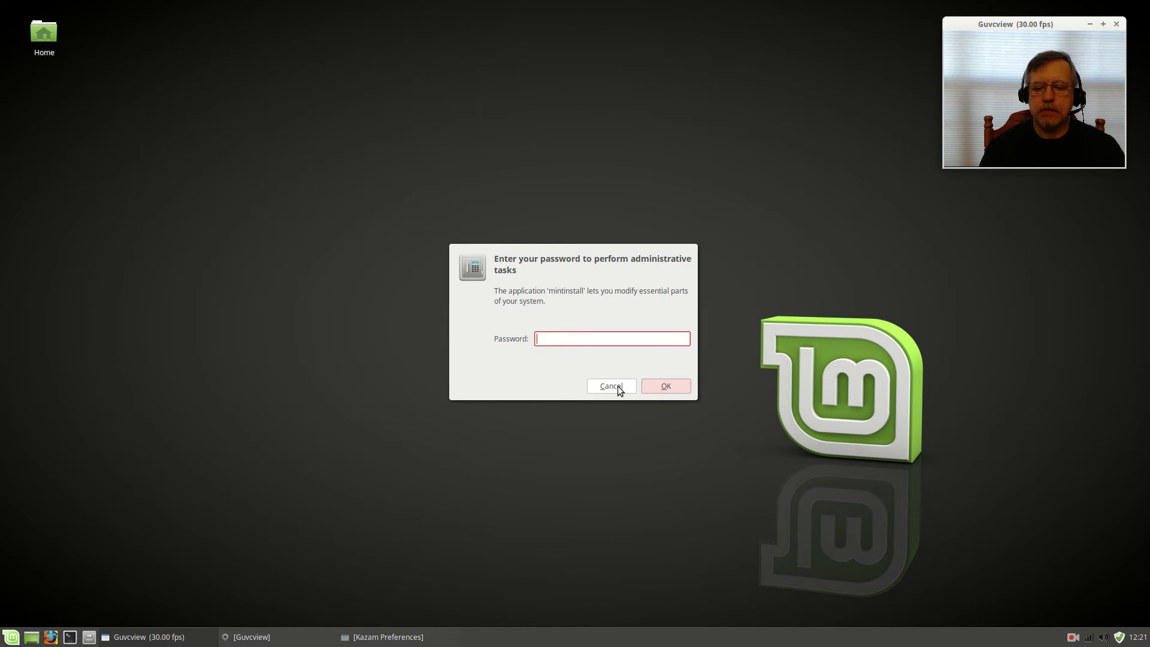
{"action": "left_click", "coordinate": [615, 386]}
{"action": "left_click", "coordinate": [11, 637]}
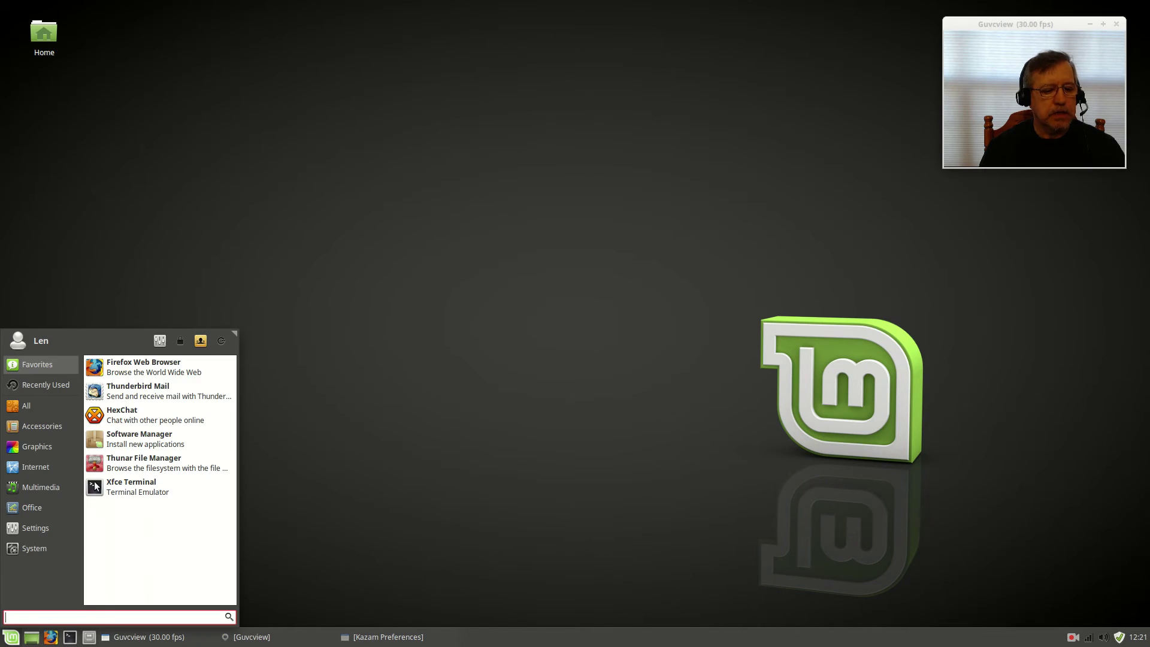
{"action": "left_click", "coordinate": [160, 340]}
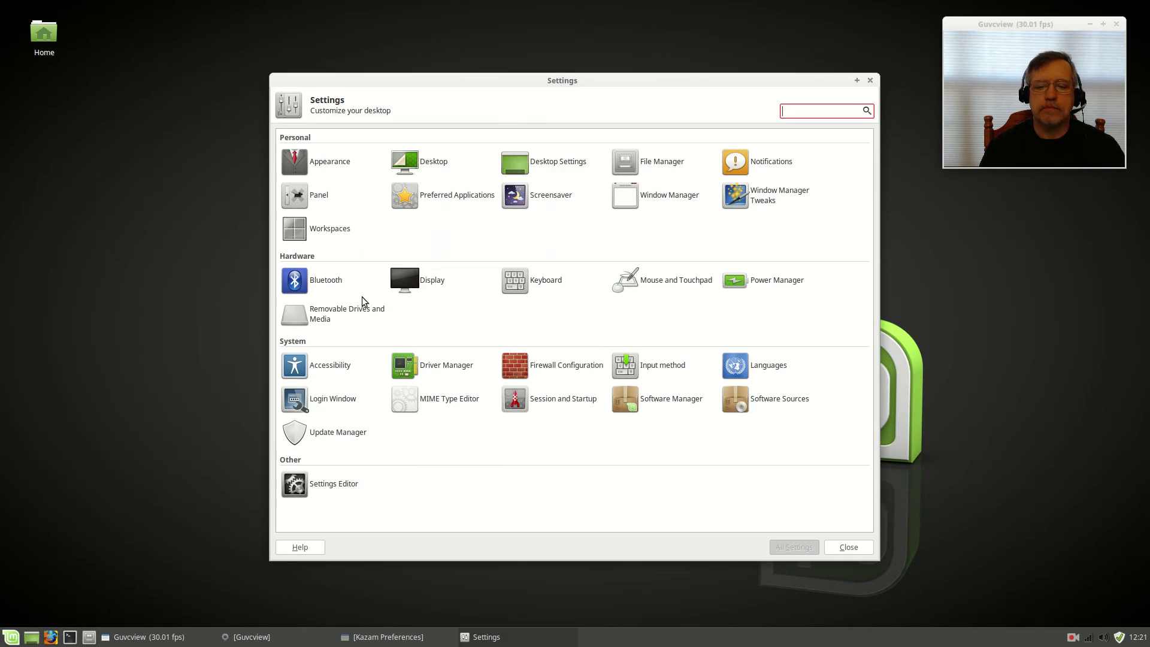
{"action": "left_click", "coordinate": [336, 163]}
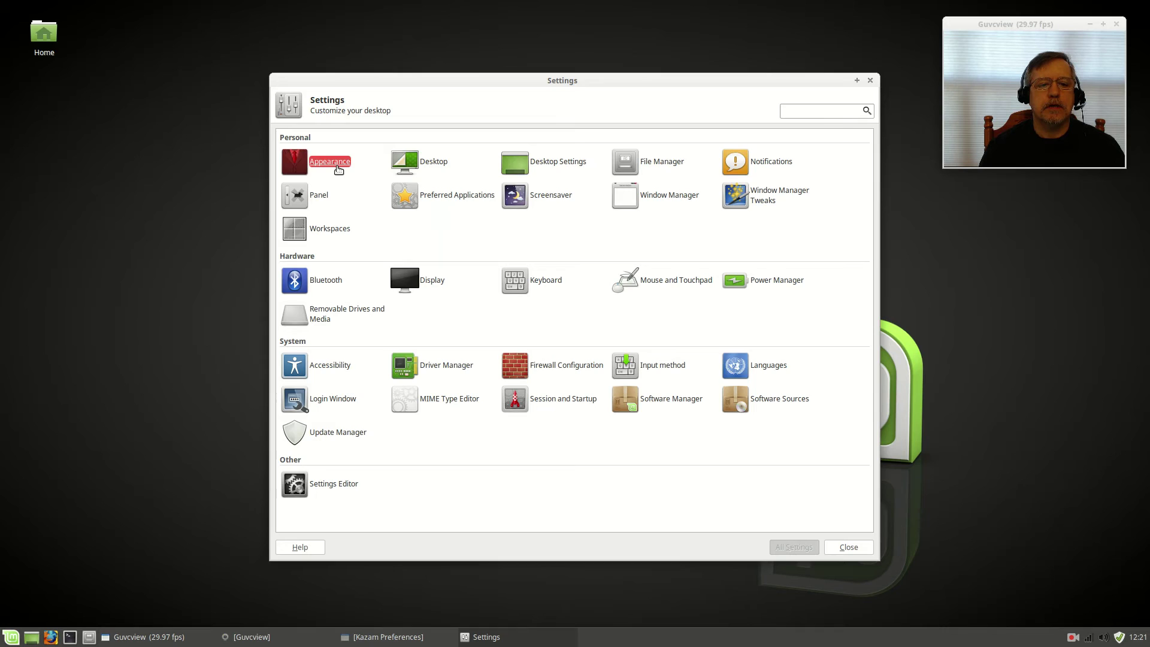
Step: Apply the Faenza-Darker icon theme, then show the Fonts tab with Noto Sans 9
{"action": "left_click", "coordinate": [311, 138]}
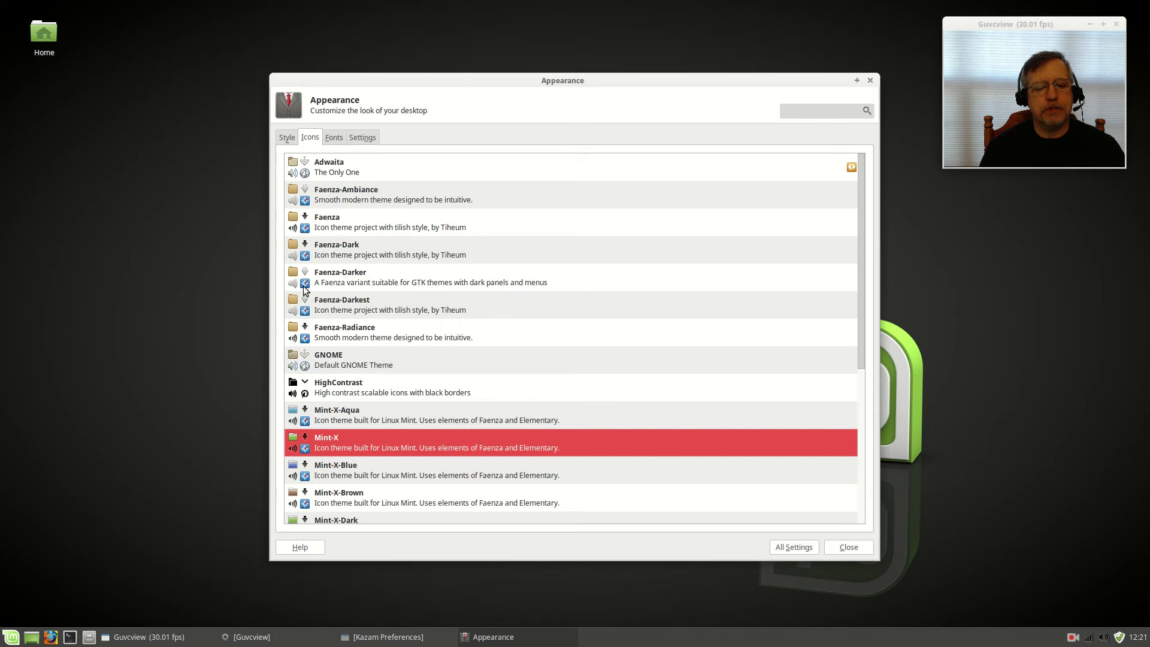
{"action": "left_click", "coordinate": [337, 284]}
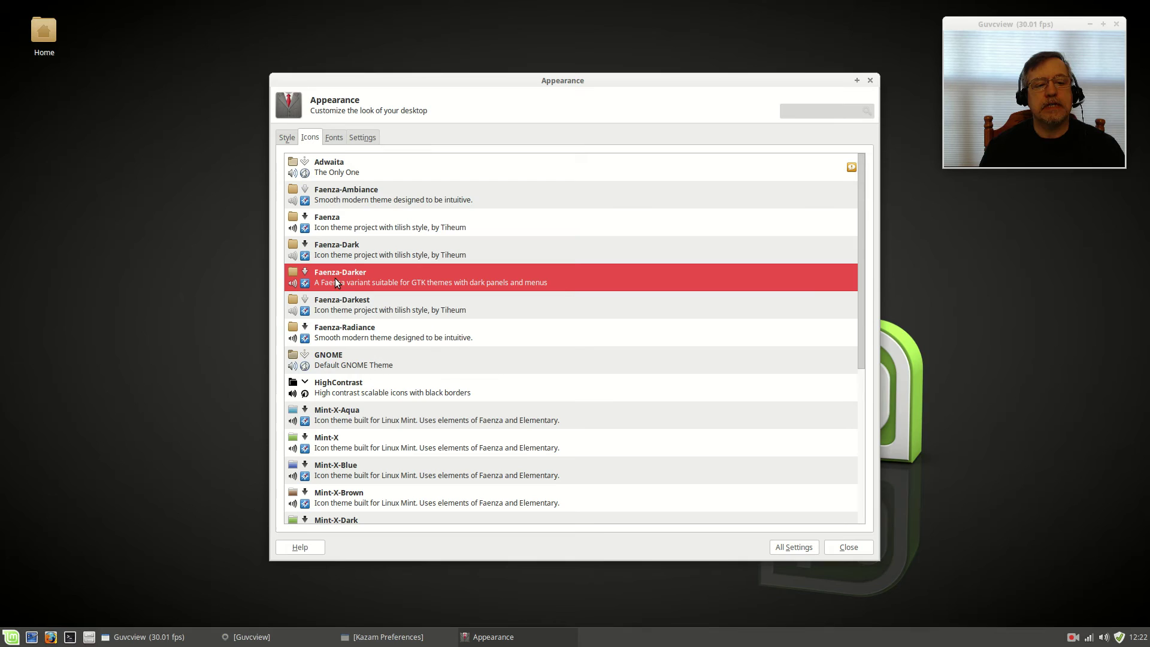
{"action": "left_click", "coordinate": [335, 138]}
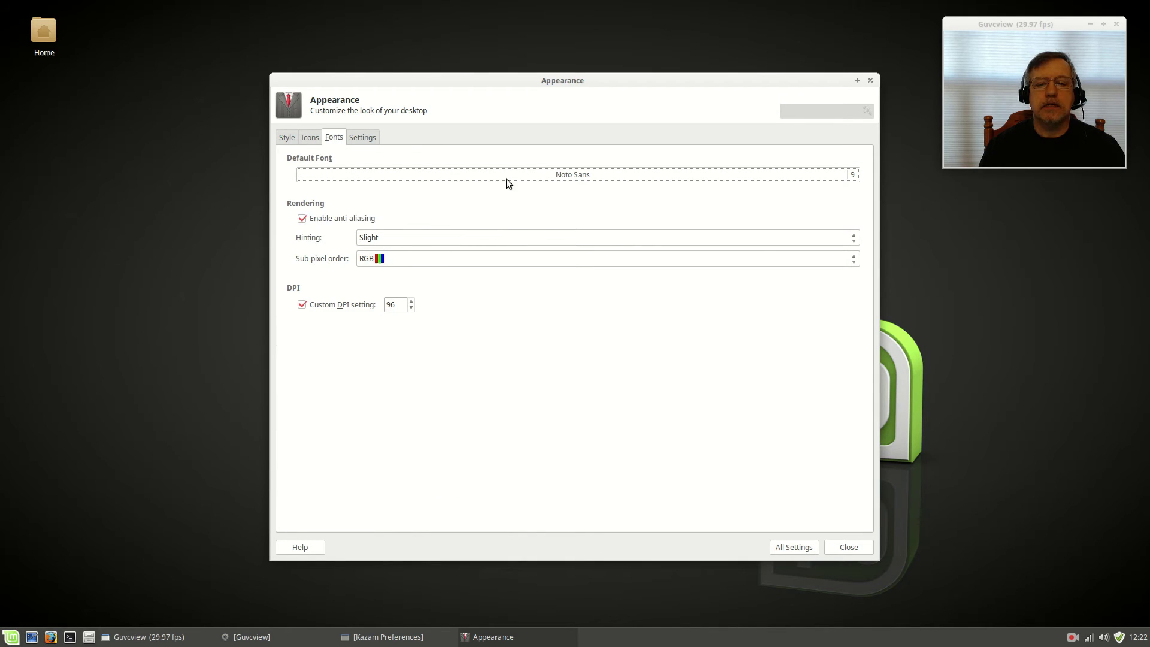
Step: Set the default font to Ubuntu Regular, size 10, then go back to All Settings
{"action": "left_click", "coordinate": [587, 177]}
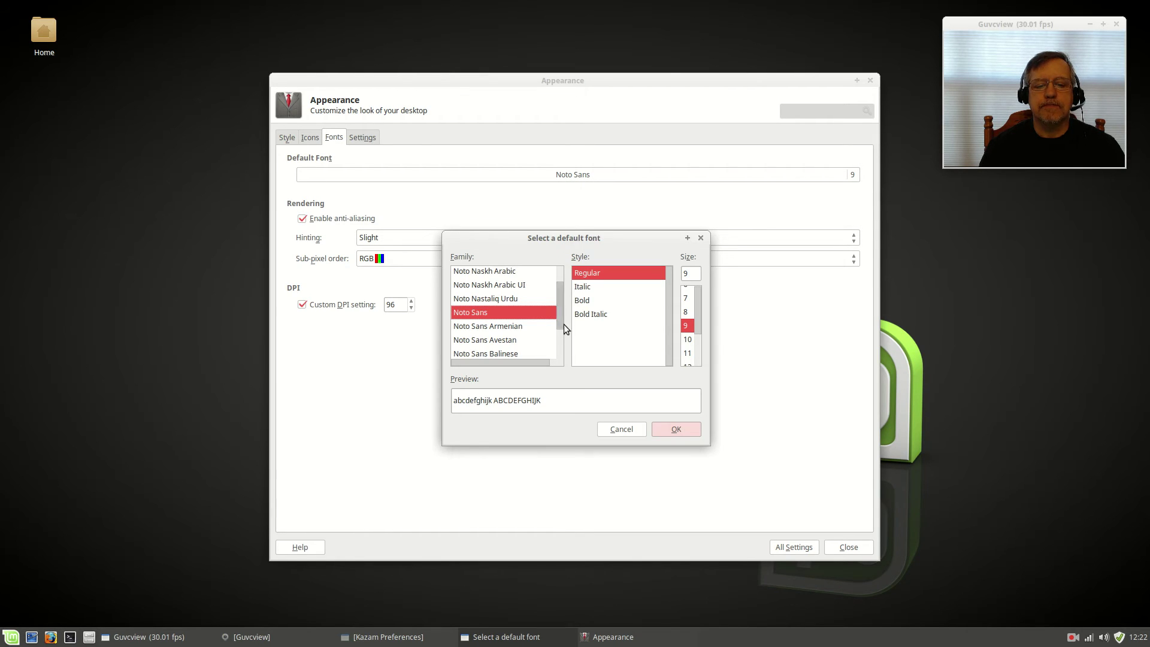
{"action": "left_click_drag", "start_coordinate": [563, 325], "coordinate": [562, 307]}
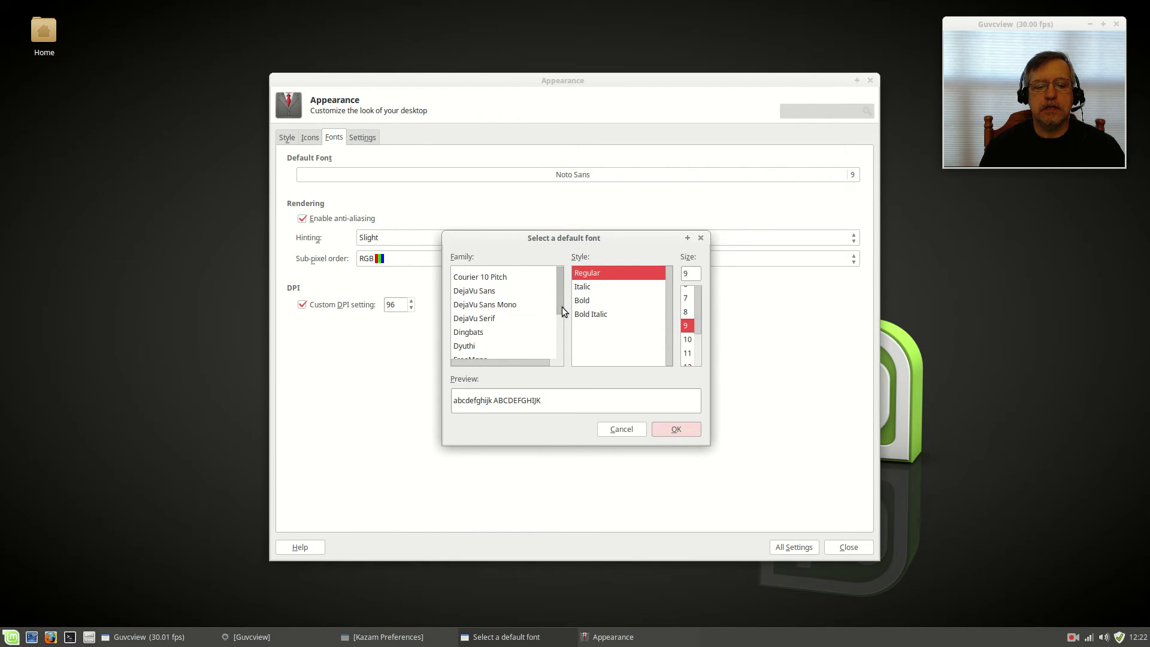
{"action": "scroll", "coordinate": [522, 318], "scroll_direction": "down", "scroll_amount": 2}
{"action": "scroll", "coordinate": [522, 323], "scroll_direction": "down", "scroll_amount": 8}
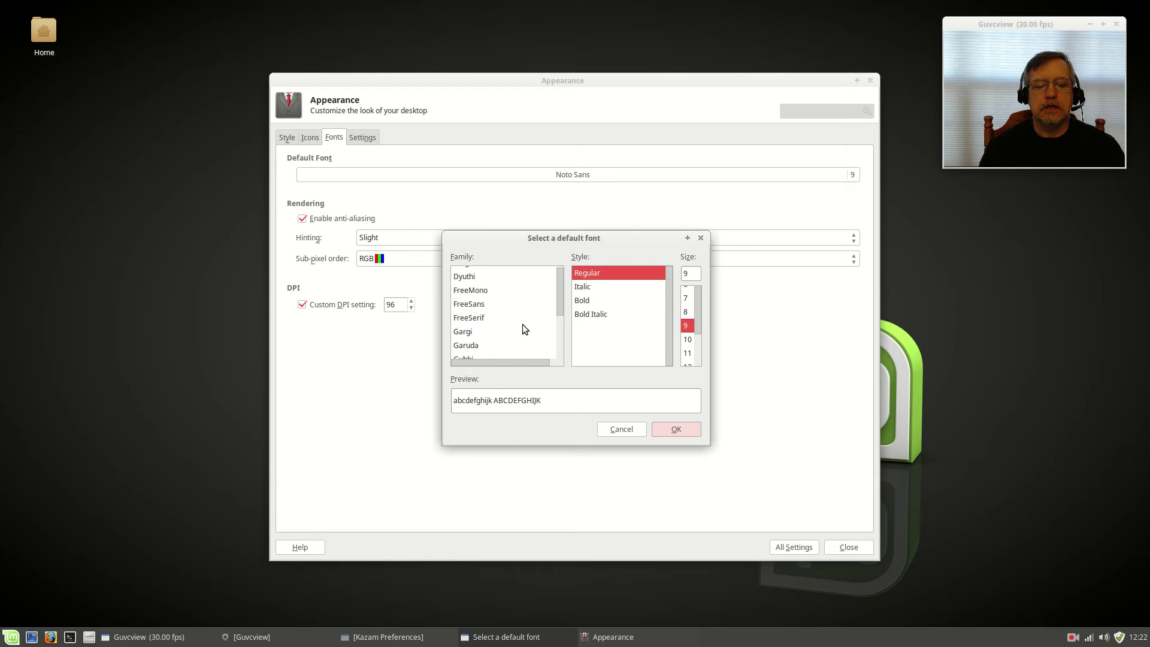
{"action": "scroll", "coordinate": [522, 325], "scroll_direction": "down", "scroll_amount": 12}
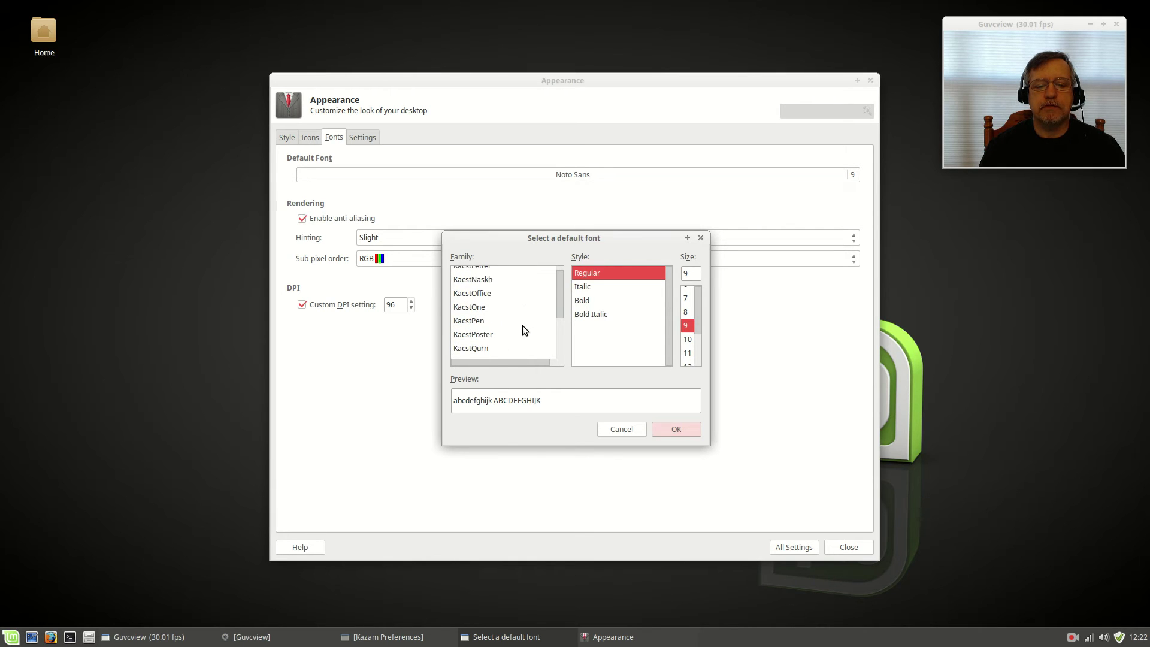
{"action": "scroll", "coordinate": [522, 325], "scroll_direction": "down", "scroll_amount": 15}
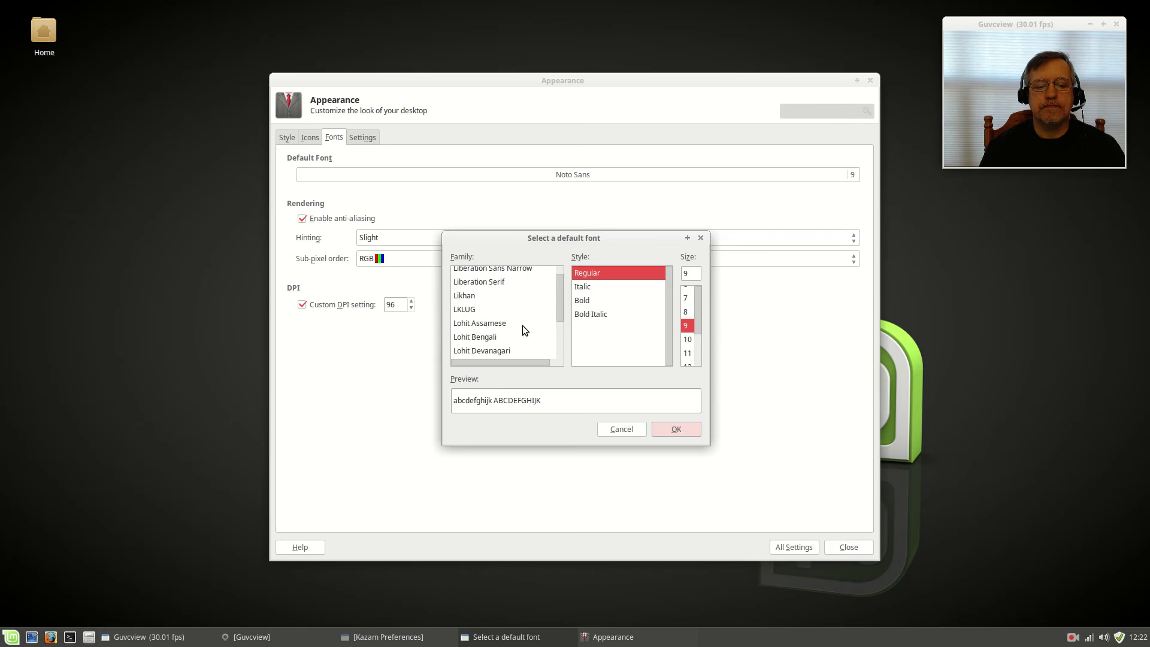
{"action": "scroll", "coordinate": [511, 326], "scroll_direction": "up", "scroll_amount": 1}
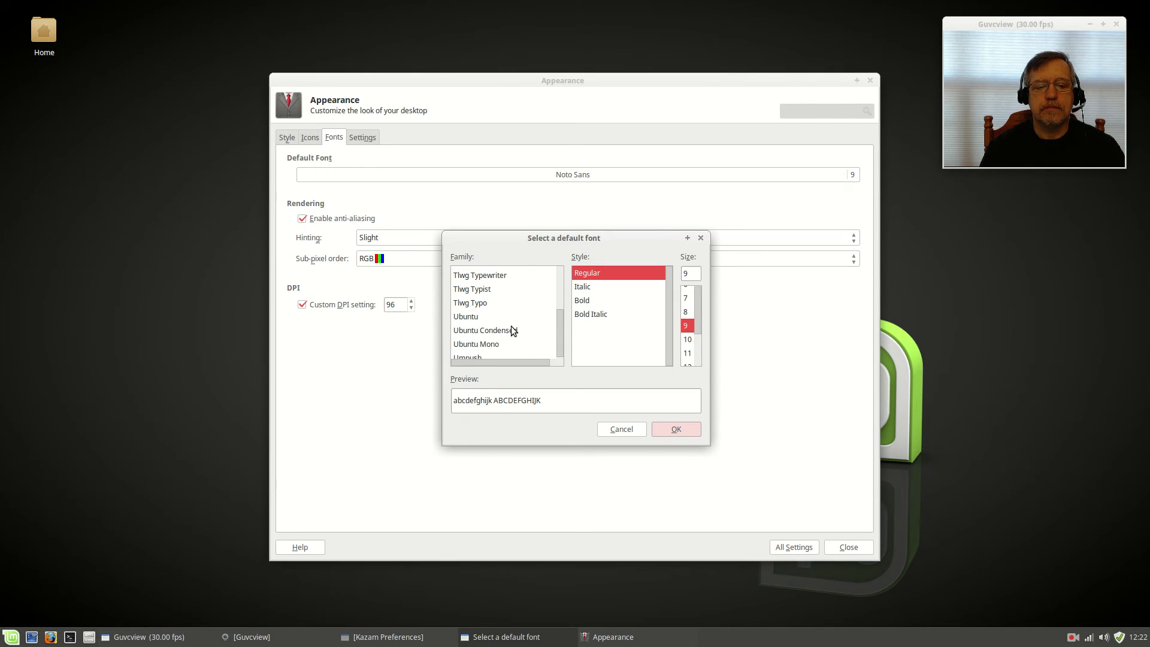
{"action": "left_click", "coordinate": [471, 321]}
{"action": "left_click", "coordinate": [593, 302]}
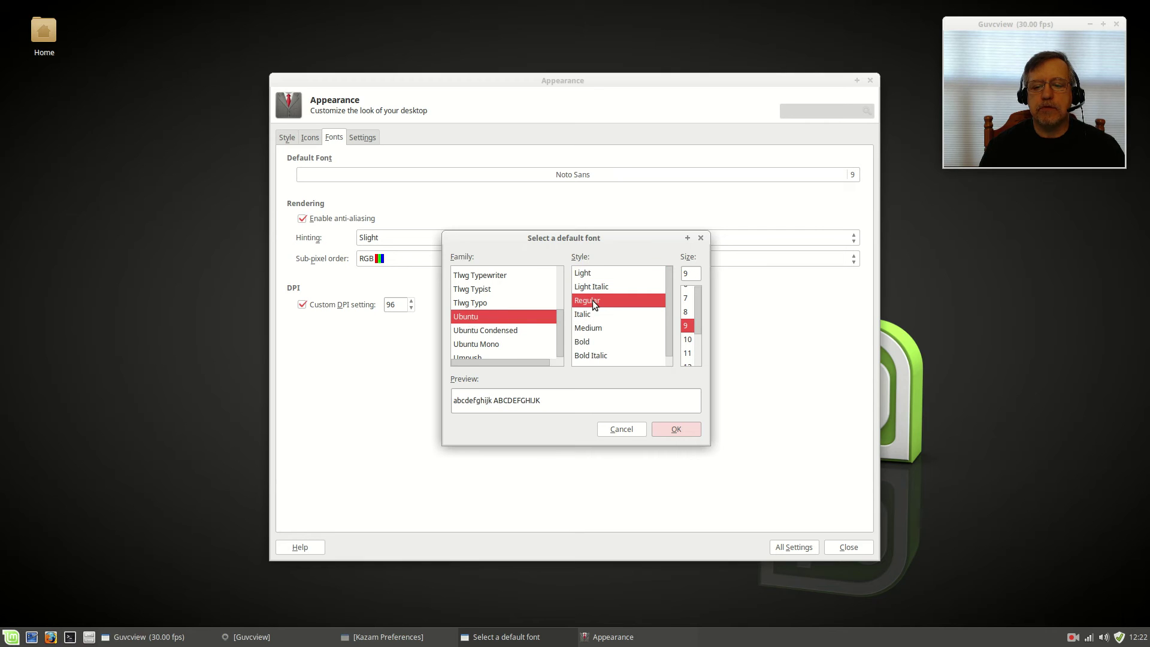
{"action": "left_click", "coordinate": [687, 339]}
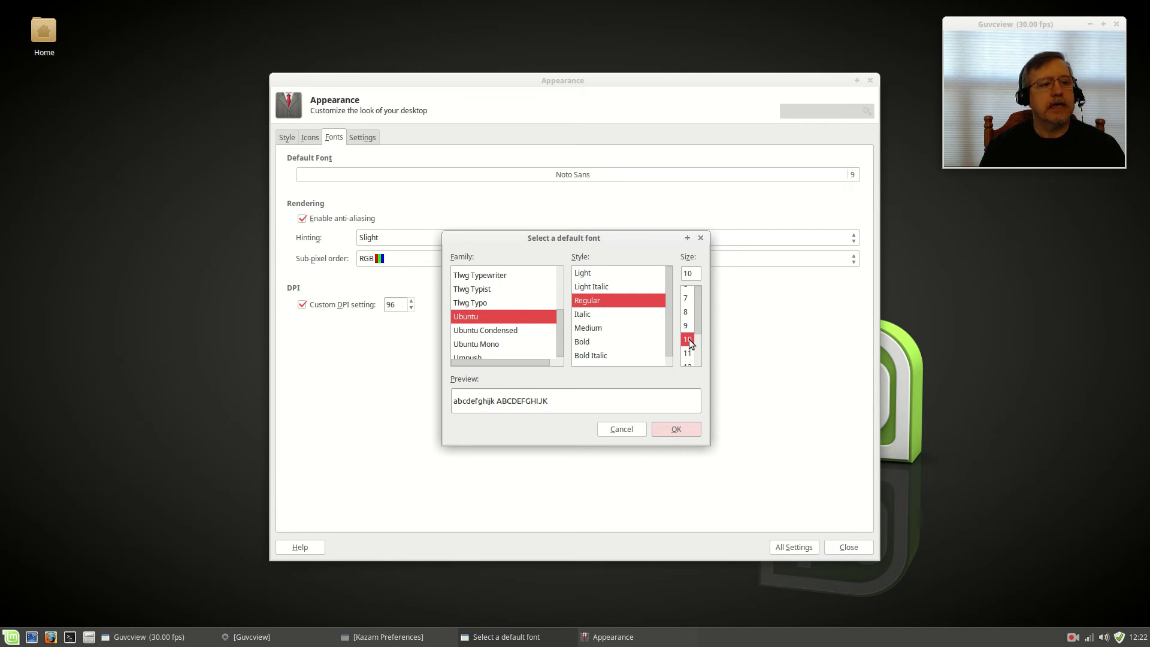
{"action": "left_click", "coordinate": [685, 429]}
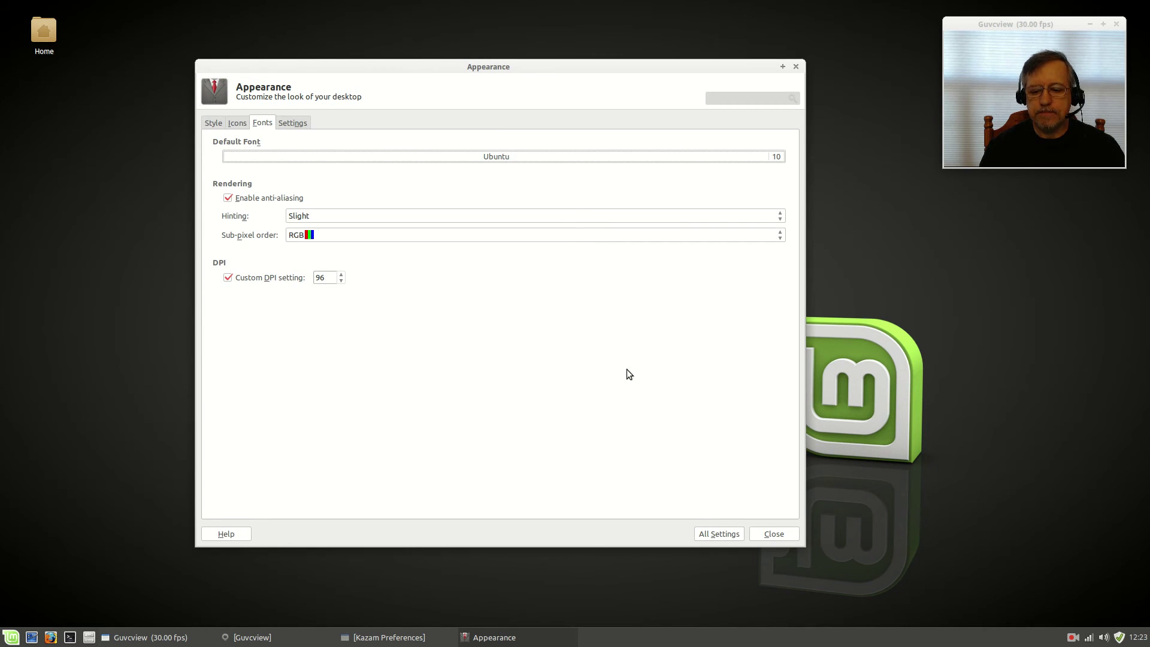
{"action": "left_click", "coordinate": [731, 533]}
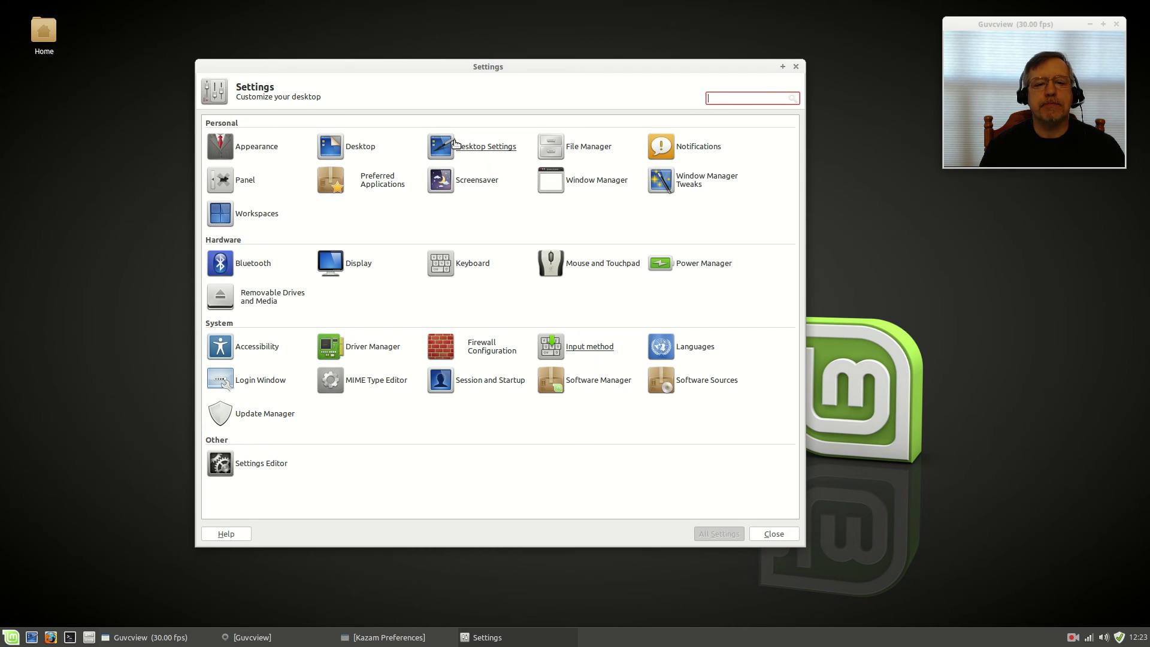
Step: Try the hot-air-balloon mountain image as the desktop background in Desktop settings
{"action": "left_click", "coordinate": [364, 148]}
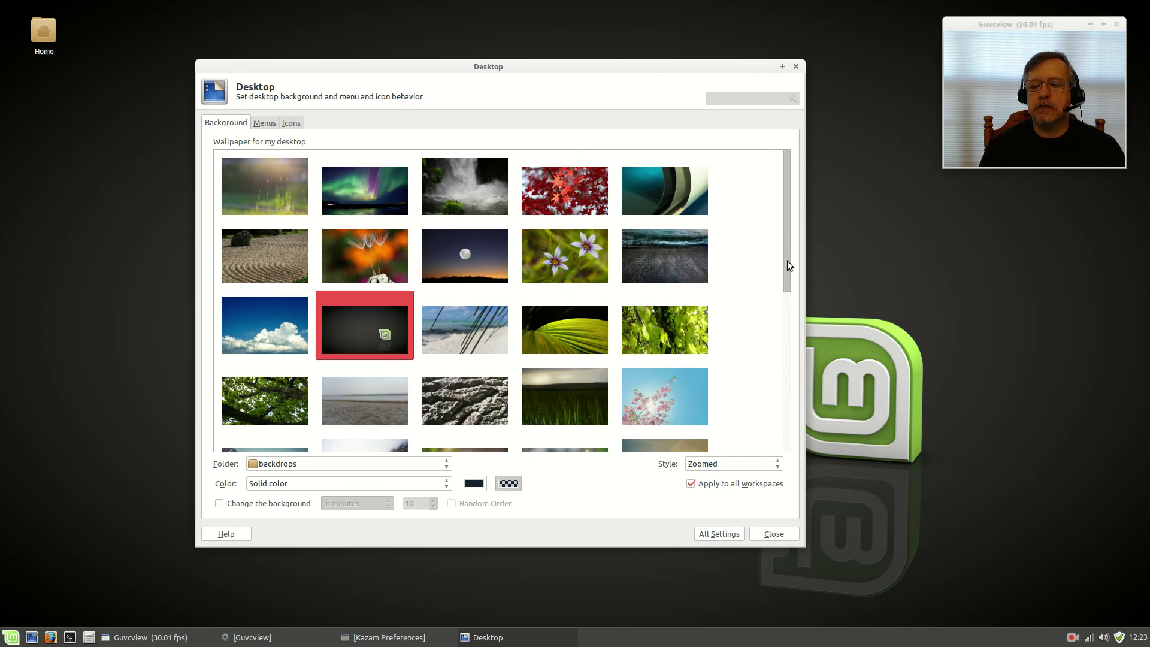
{"action": "left_click_drag", "start_coordinate": [787, 260], "coordinate": [780, 310]}
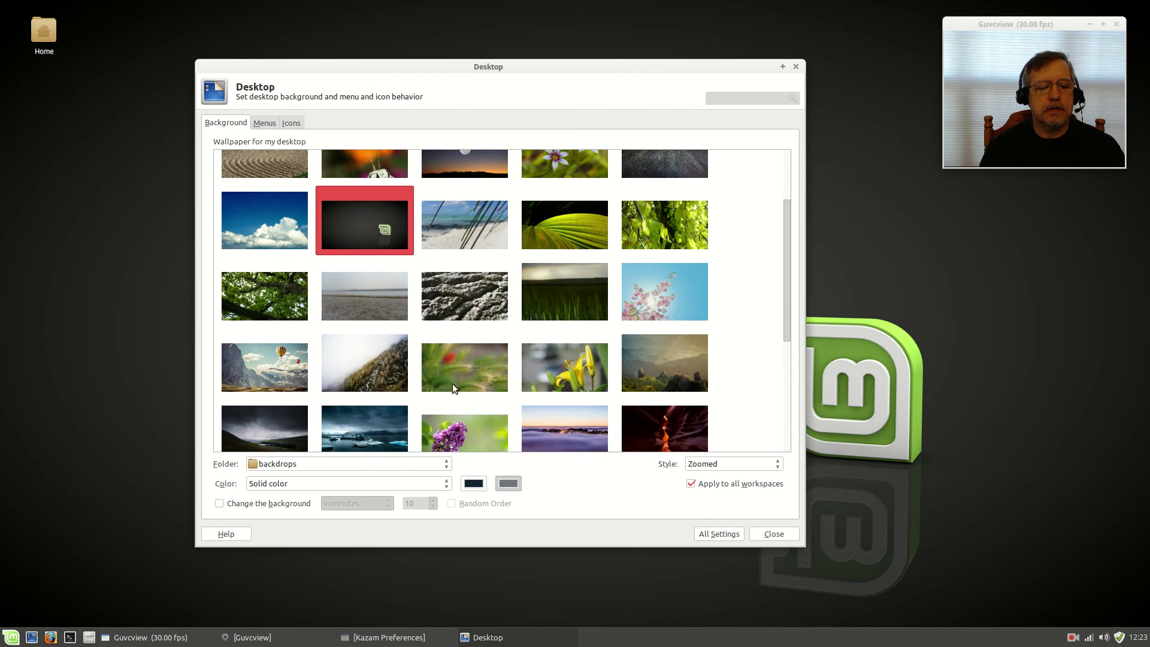
{"action": "left_click", "coordinate": [297, 380]}
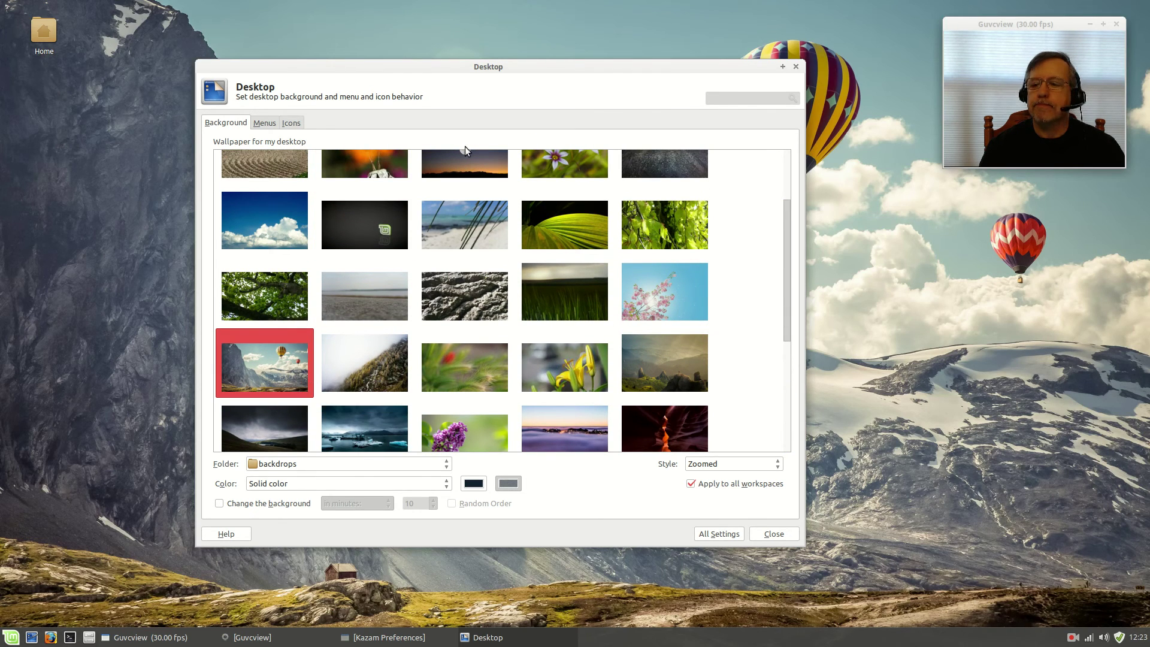
{"action": "left_click_drag", "start_coordinate": [548, 64], "coordinate": [507, 43]}
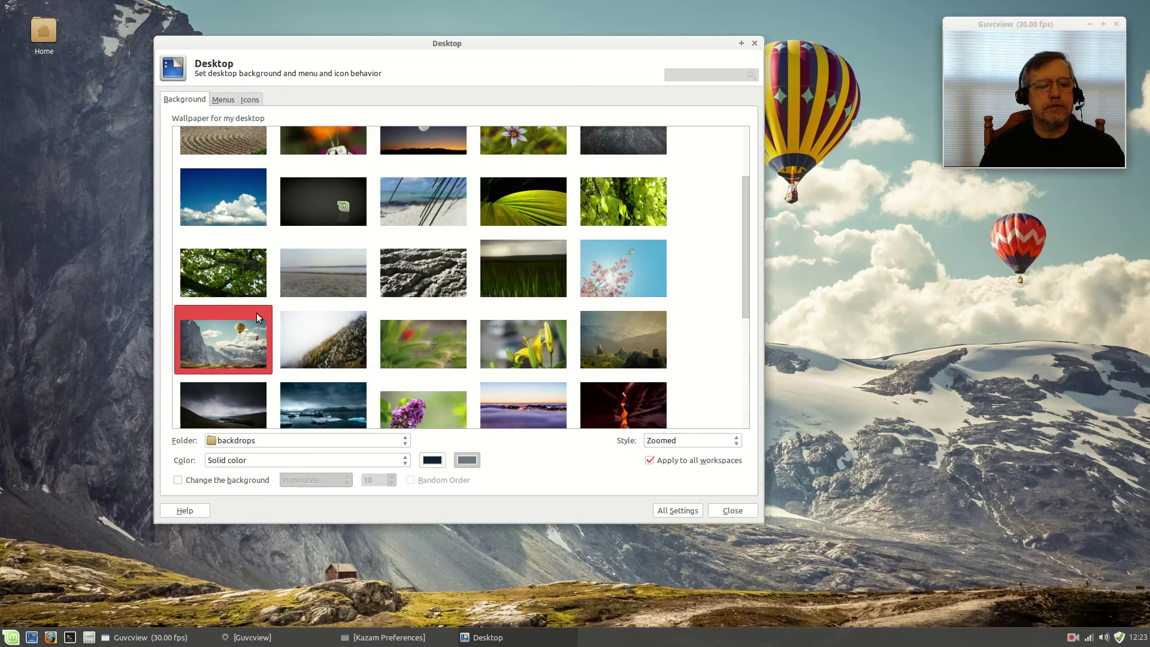
Step: Switch the wallpaper to the Iceland iceberg-lake backdrop and return to All Settings
{"action": "scroll", "coordinate": [451, 360], "scroll_direction": "up", "scroll_amount": 3}
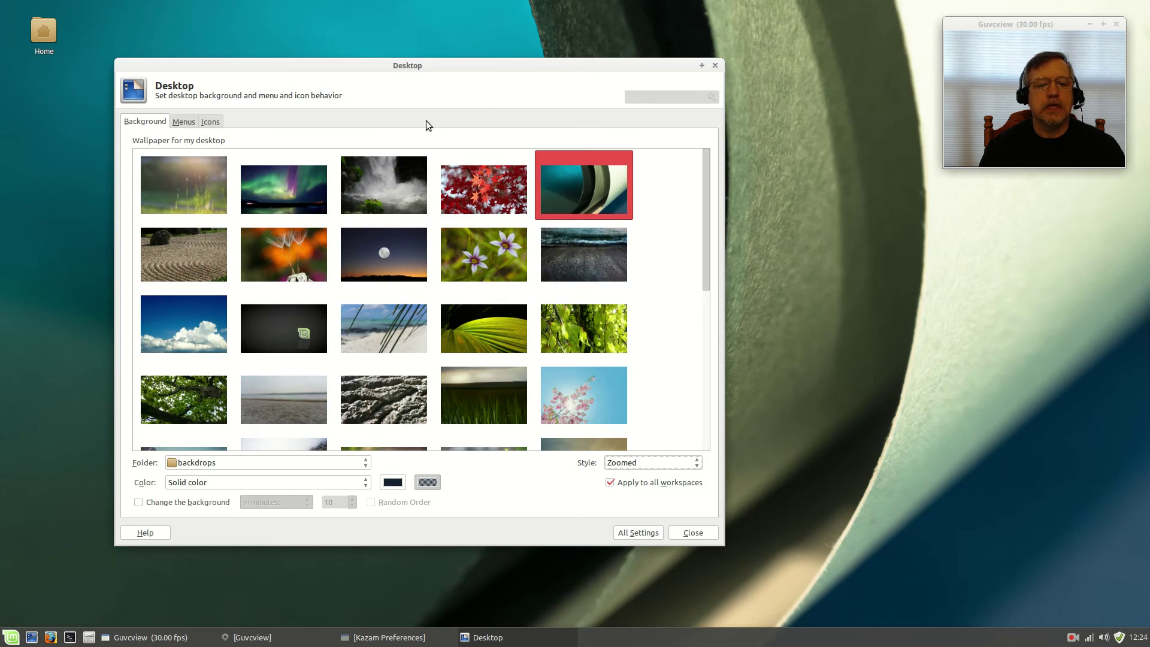
{"action": "scroll", "coordinate": [283, 346], "scroll_direction": "down", "scroll_amount": 5}
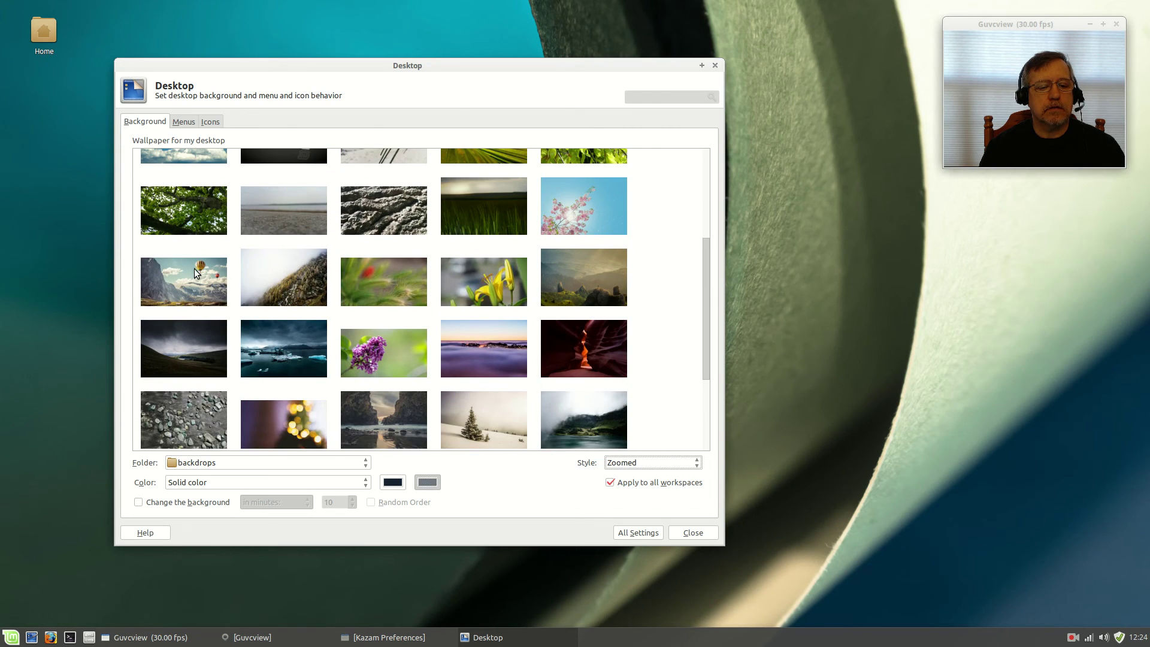
{"action": "left_click", "coordinate": [284, 363]}
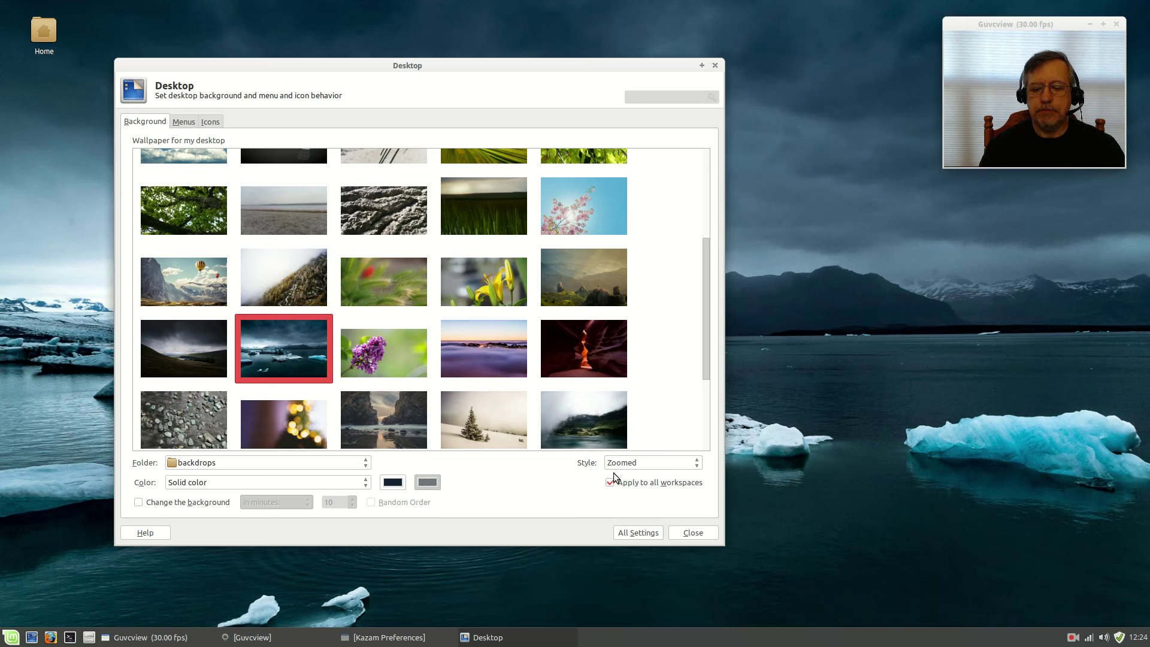
{"action": "left_click", "coordinate": [632, 534]}
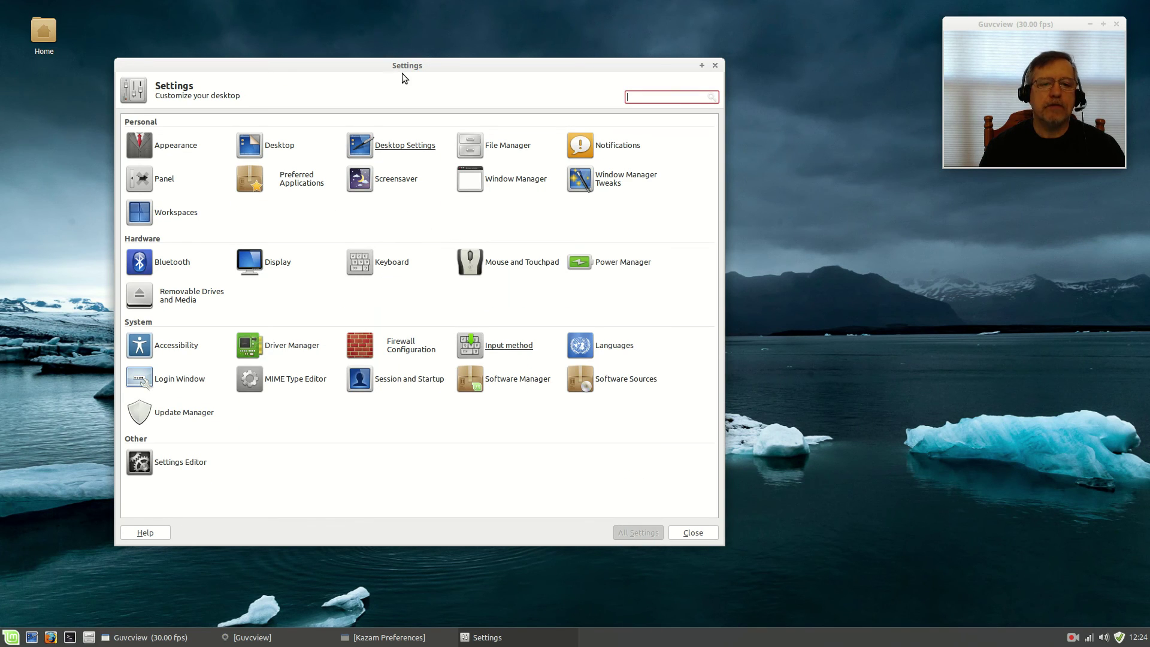
Step: Reopen Appearance to confirm the Numix theme, then close it
{"action": "left_click_drag", "start_coordinate": [401, 73], "coordinate": [519, 63]}
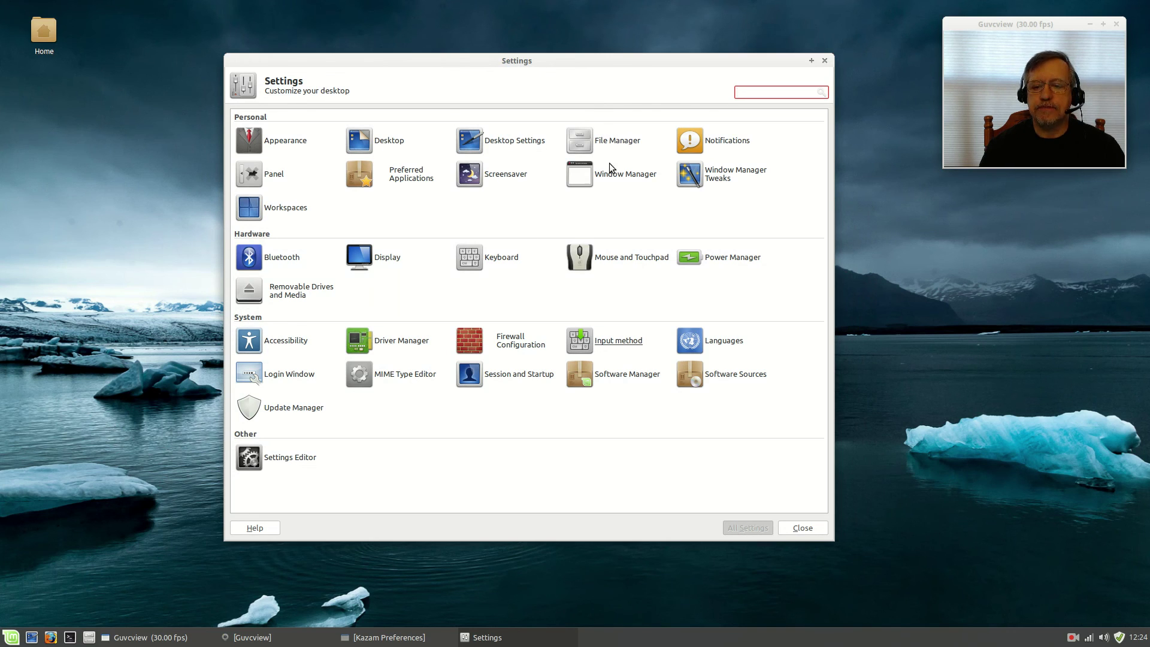
{"action": "left_click", "coordinate": [285, 141]}
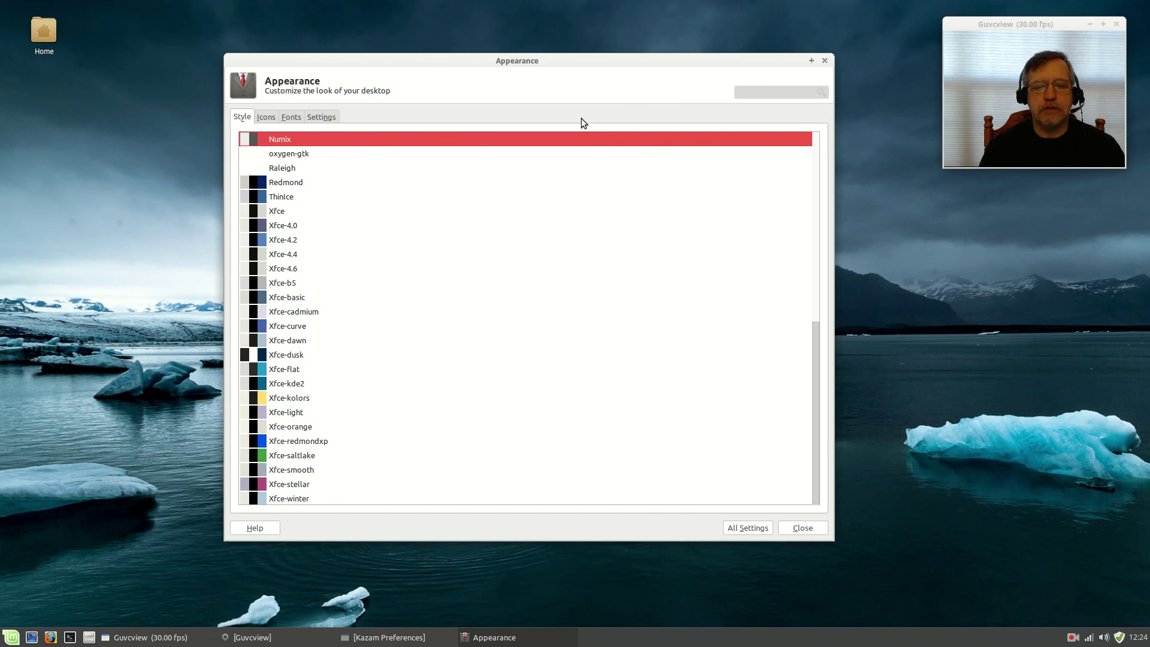
{"action": "key", "text": "Escape"}
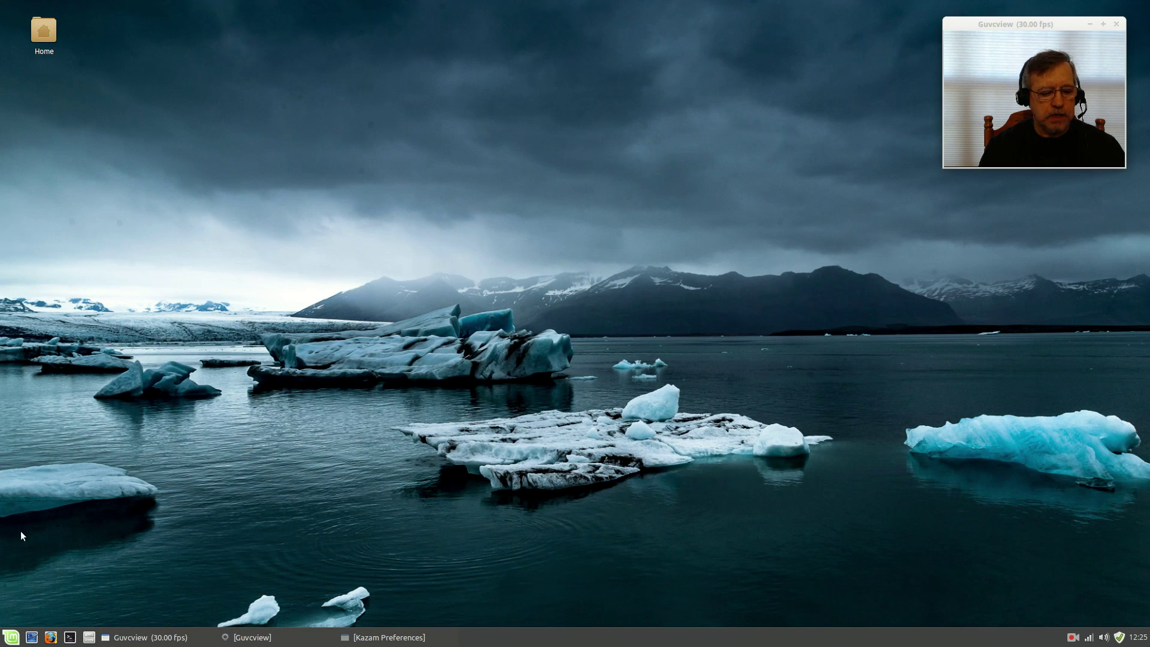
{"action": "left_click", "coordinate": [12, 635]}
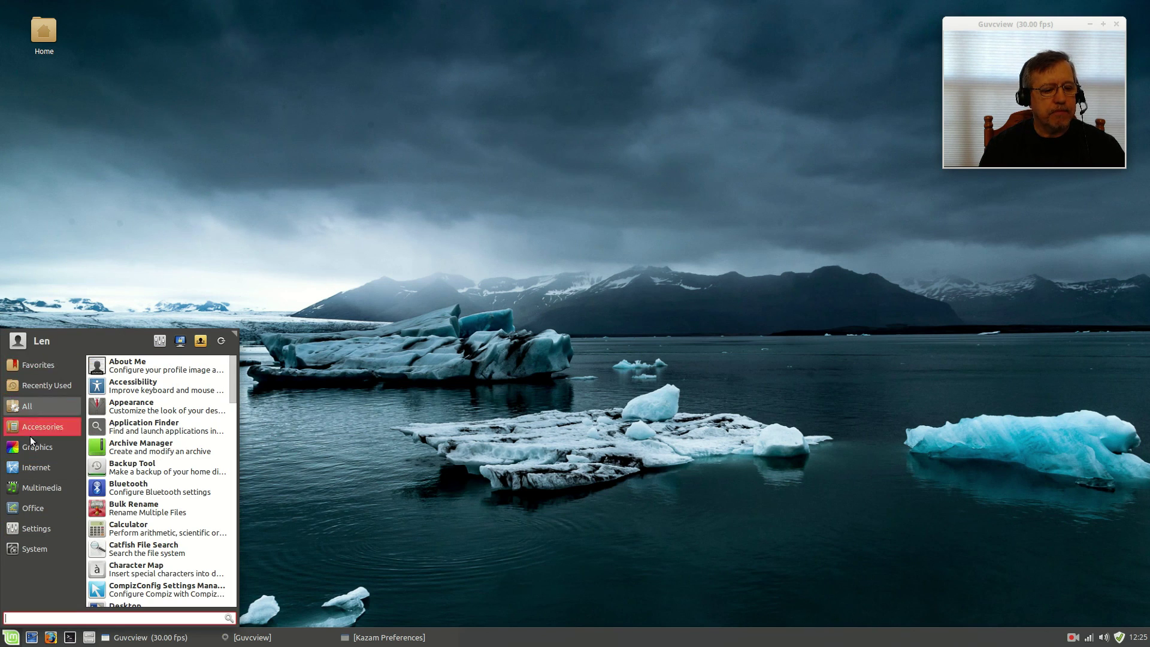
{"action": "left_click", "coordinate": [36, 467]}
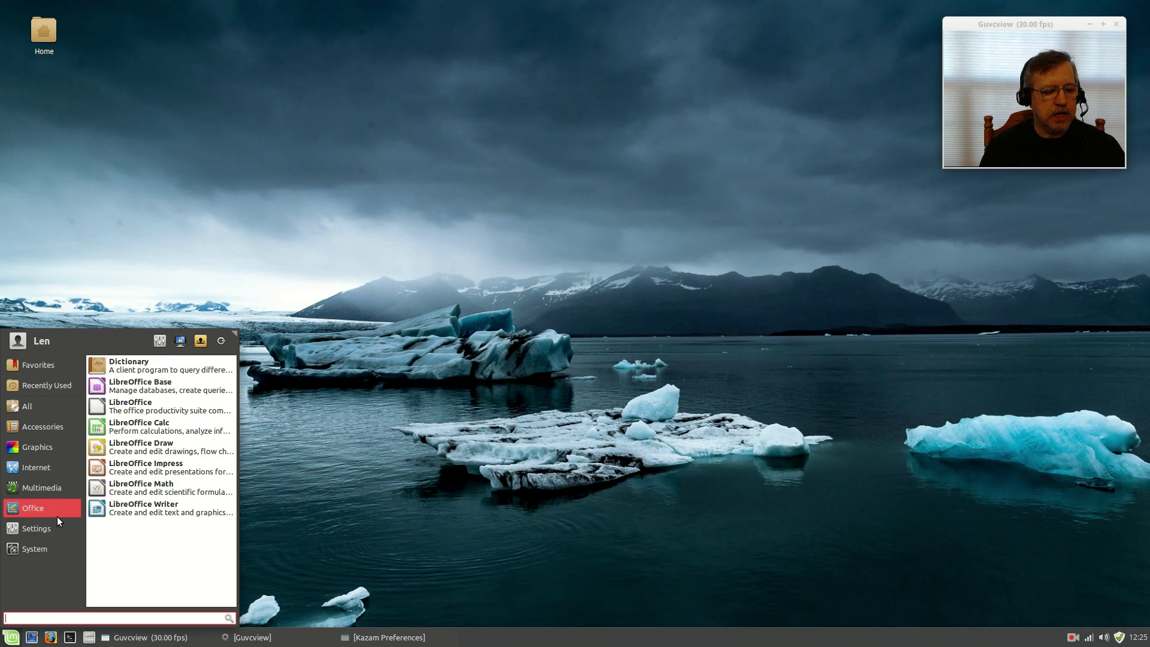
{"action": "mouse_move", "coordinate": [36, 548]}
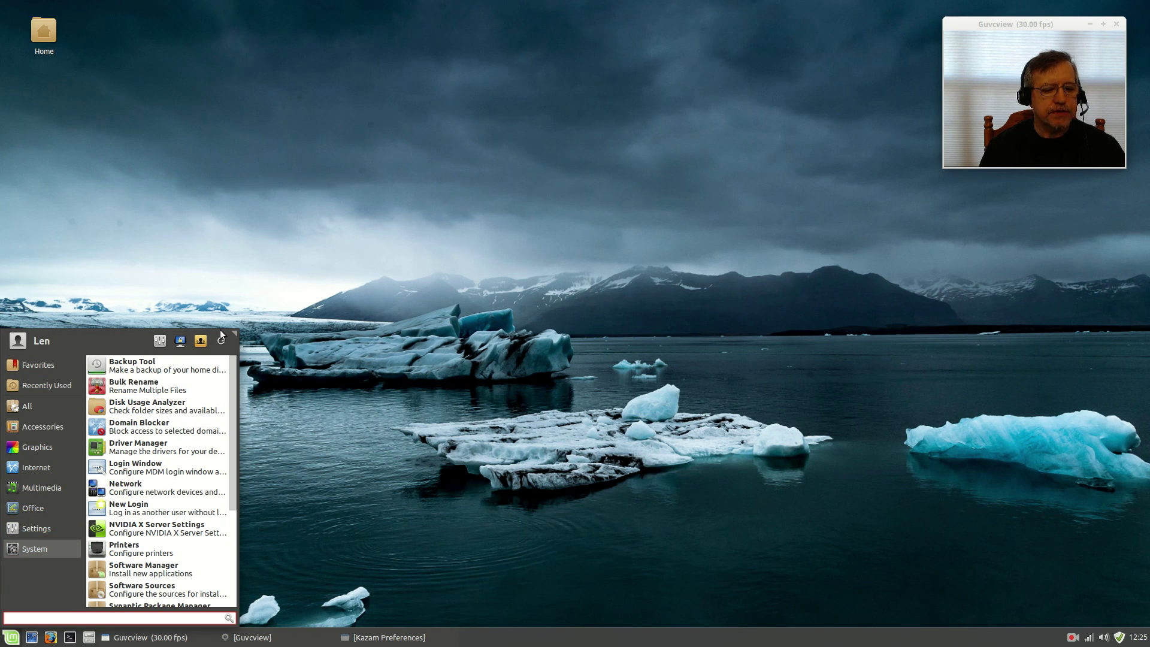
{"action": "mouse_move", "coordinate": [228, 336]}
{"action": "left_mouse_down"}
{"action": "mouse_move", "coordinate": [214, 329]}
{"action": "mouse_move", "coordinate": [216, 366]}
{"action": "mouse_move", "coordinate": [214, 343]}
{"action": "left_mouse_up"}
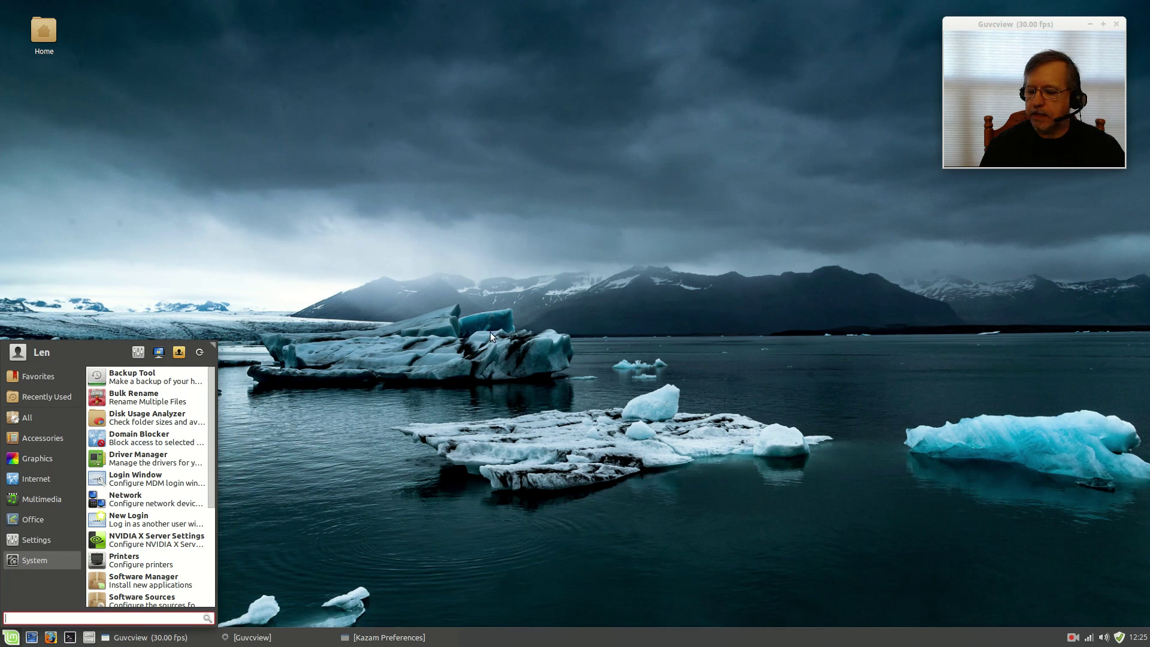
{"action": "left_click", "coordinate": [562, 351]}
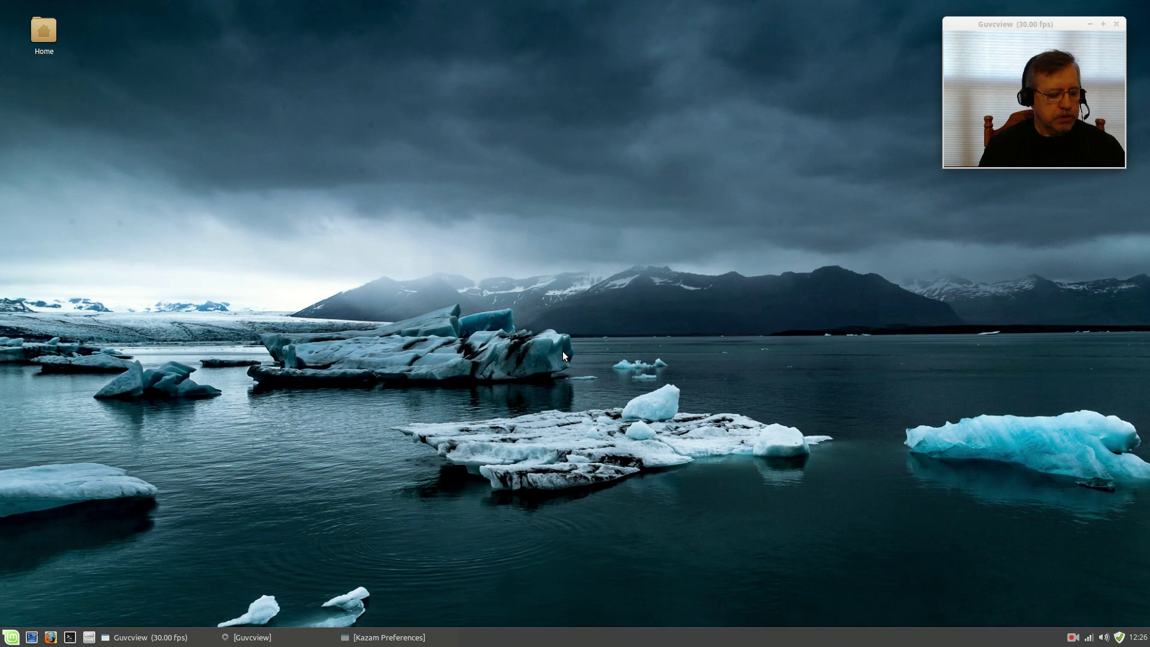